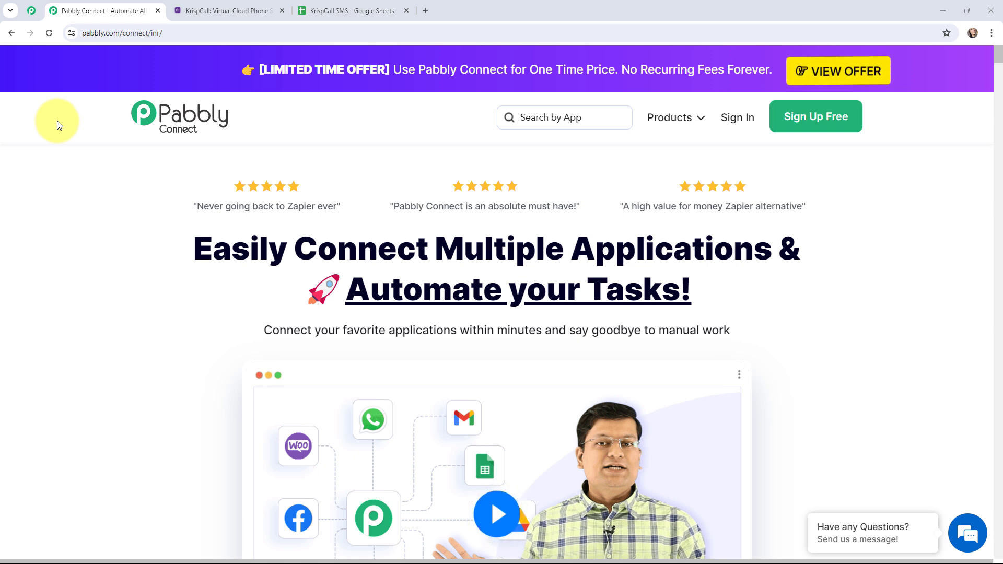
Review the received message in KrispCall and its matching row in the KrispCall SMS spreadsheet, returning to the Pabbly Connect site
click(225, 11)
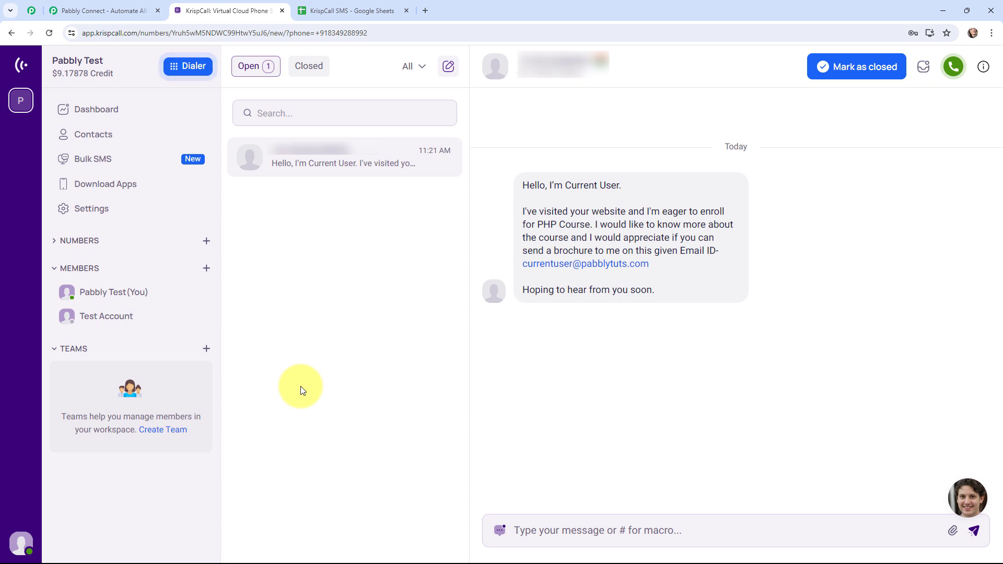
click(381, 9)
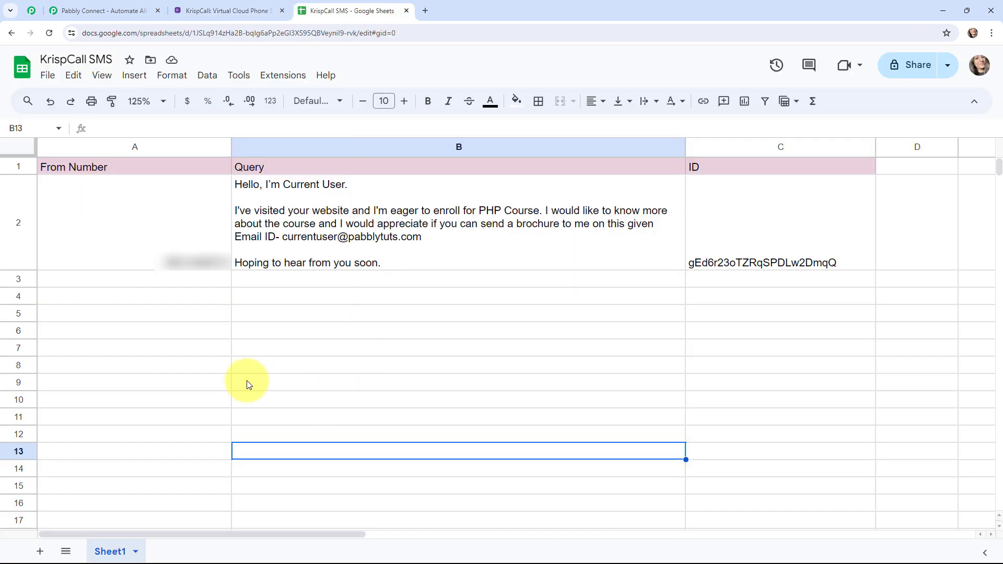
click(86, 10)
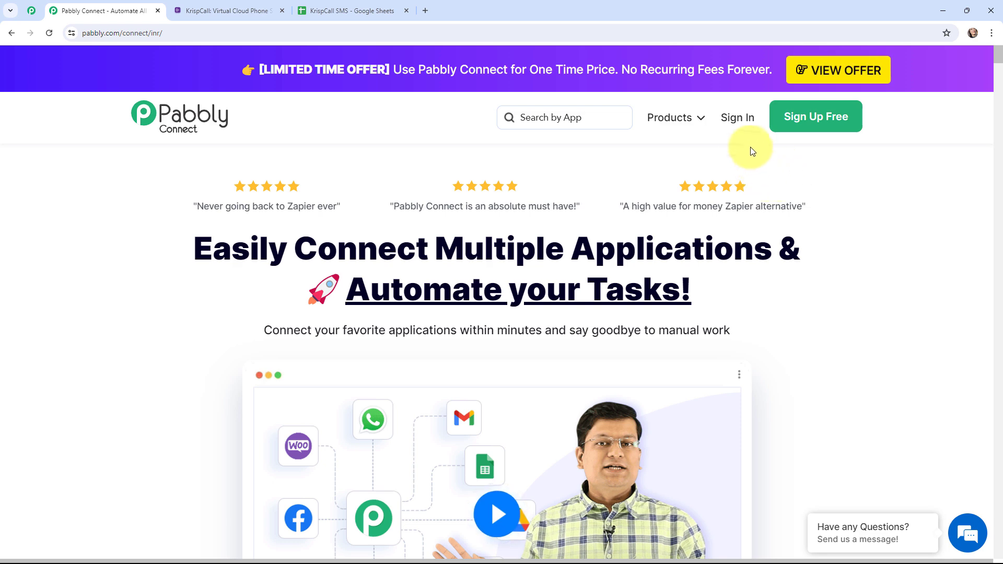
Sign in to Pabbly Connect and create the workflow "Add Received KrispCall SMS in Google Sheets" in the "KrispCall - Google Sheets Automation" folder
click(736, 124)
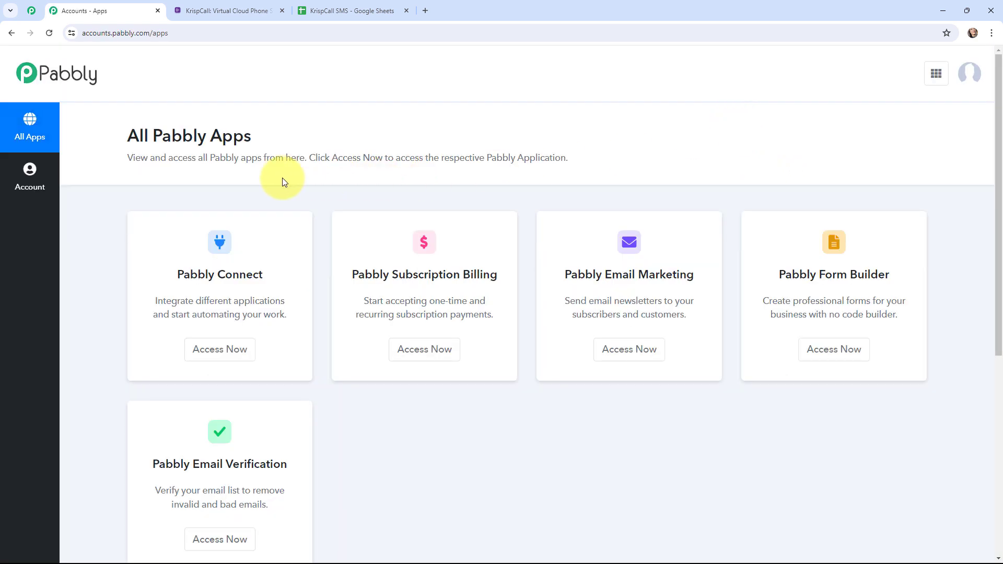
click(218, 350)
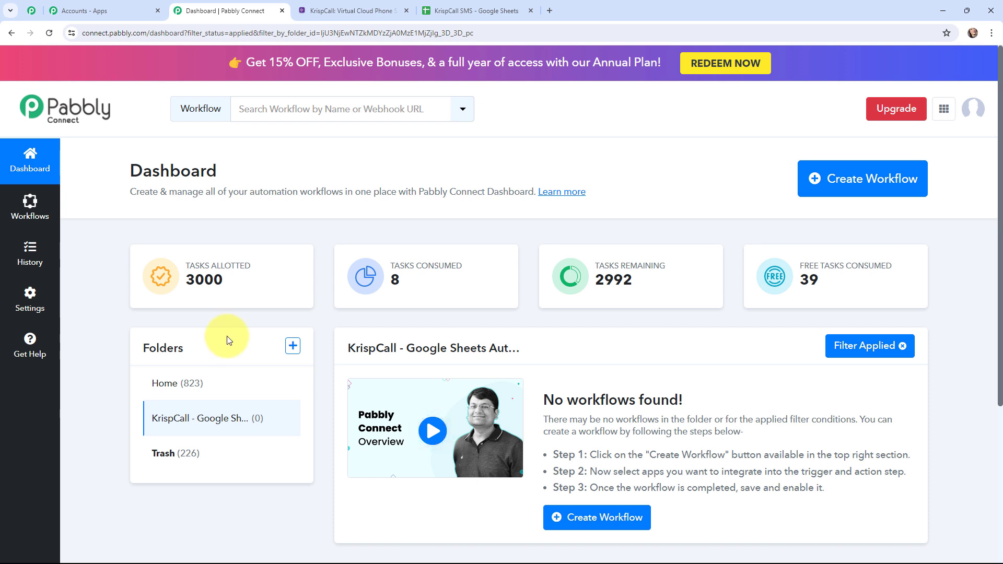
click(832, 190)
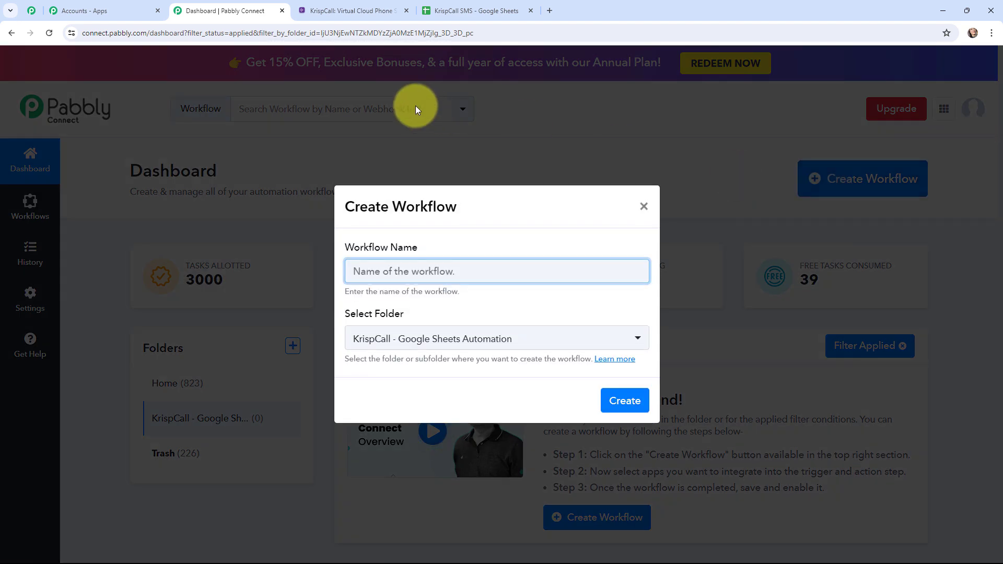
text(Add Received KrispCall SMS in Google Sheets)
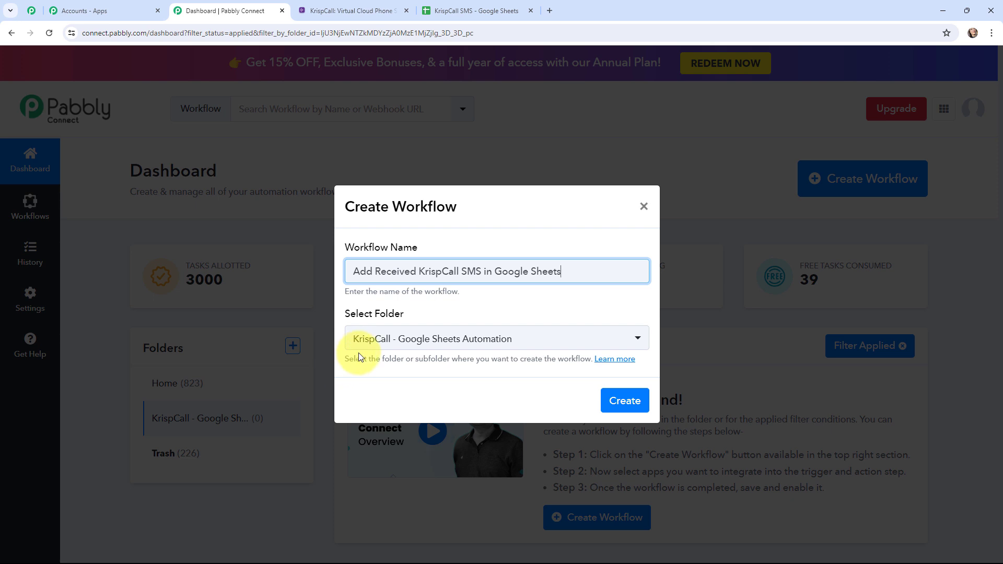
click(616, 402)
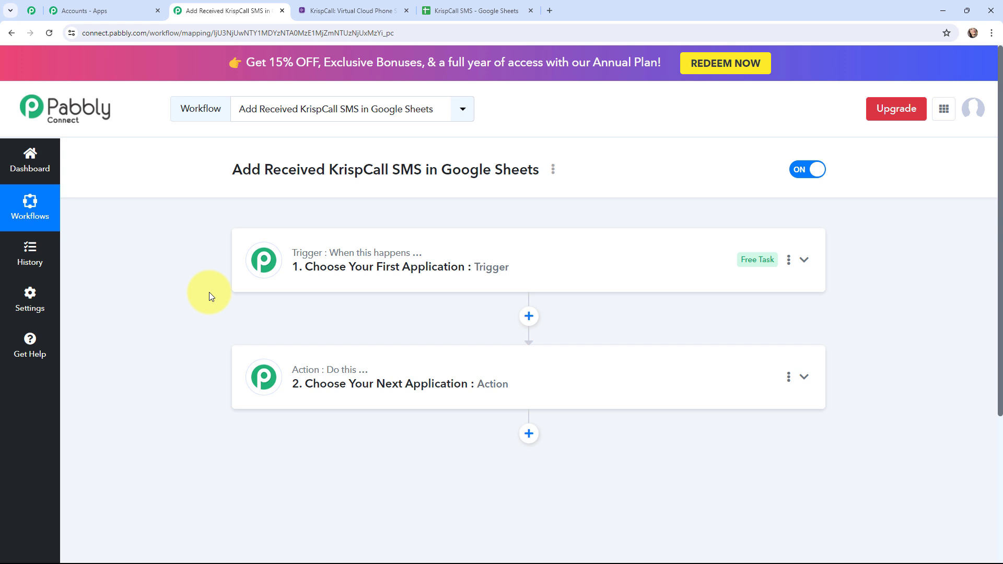
Check the columns of the KrispCall SMS spreadsheet and return to the workflow in Pabbly Connect
mouse_move(325, 258)
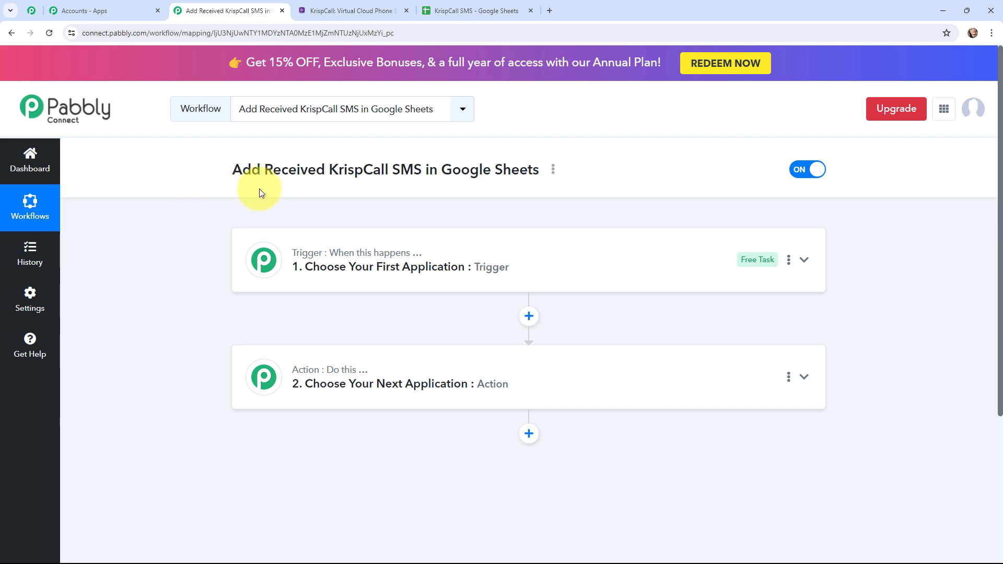
click(475, 10)
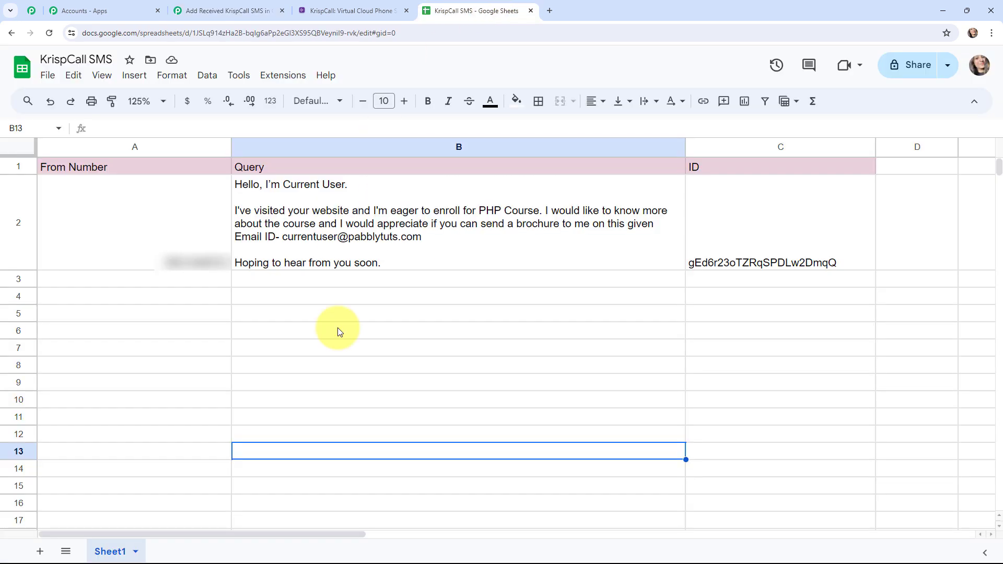
click(224, 10)
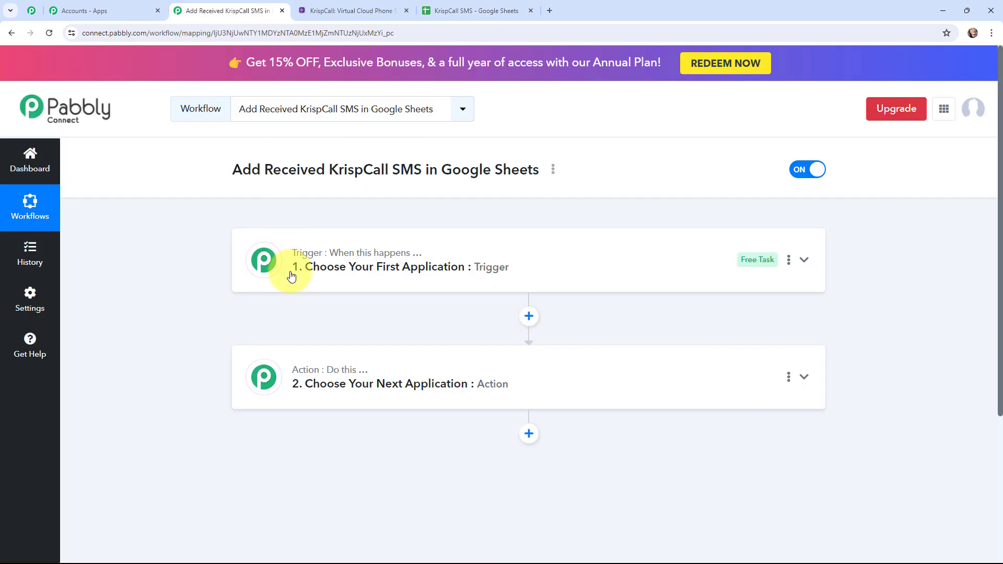
Set the workflow's trigger to KrispCall with the New SMS/MMS event
click(273, 267)
click(303, 340)
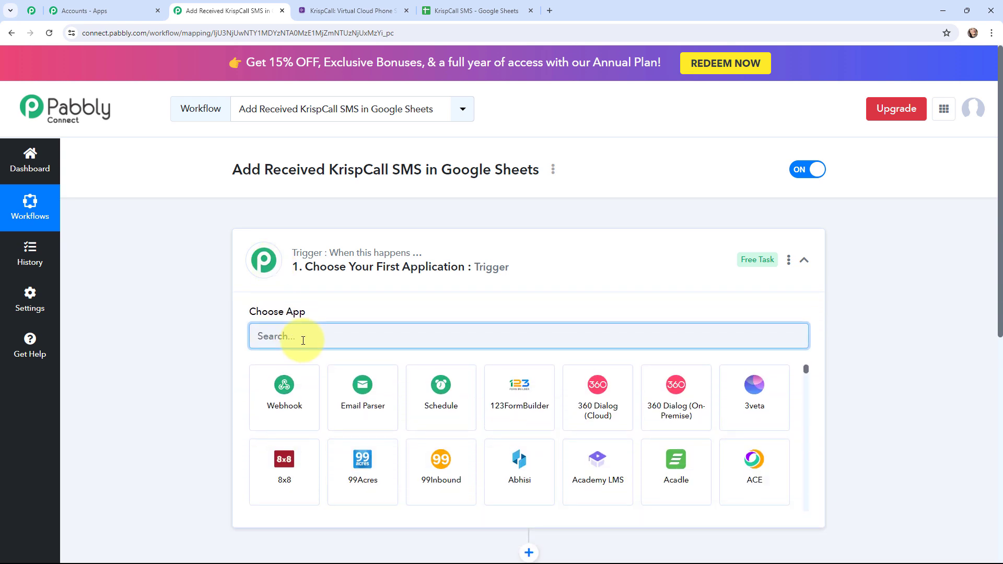
text(krispcall)
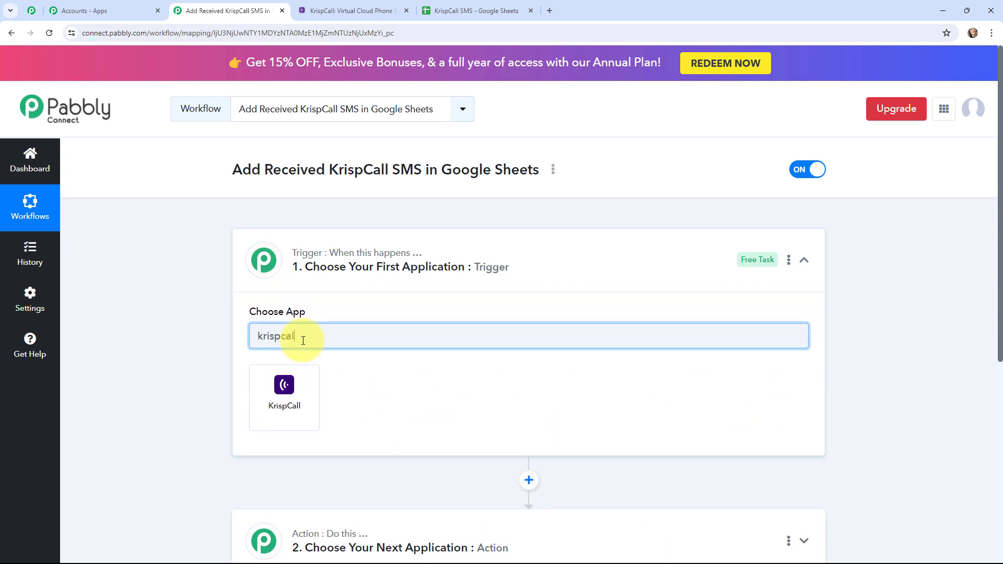
click(294, 369)
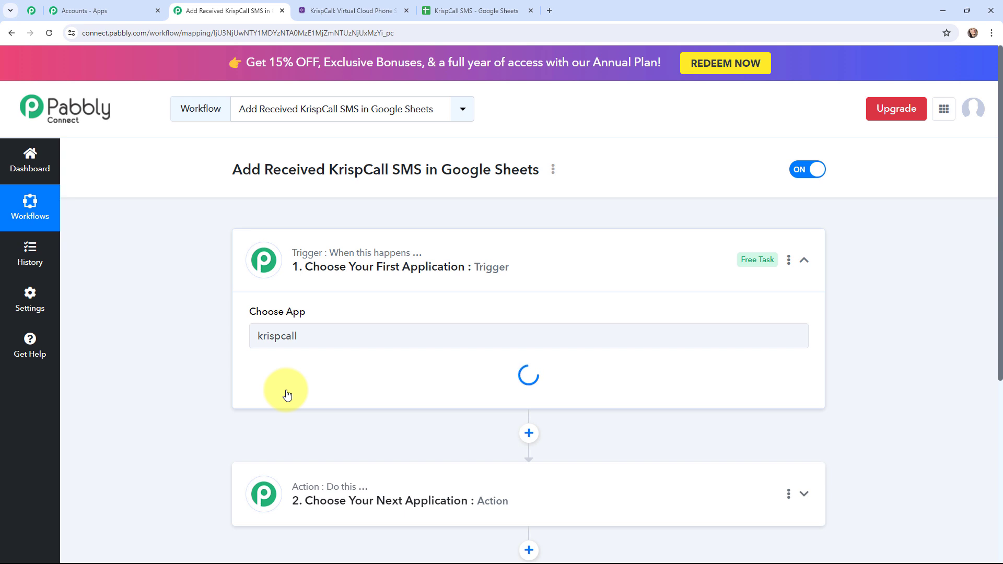
click(287, 392)
scroll(282, 465, down, 1)
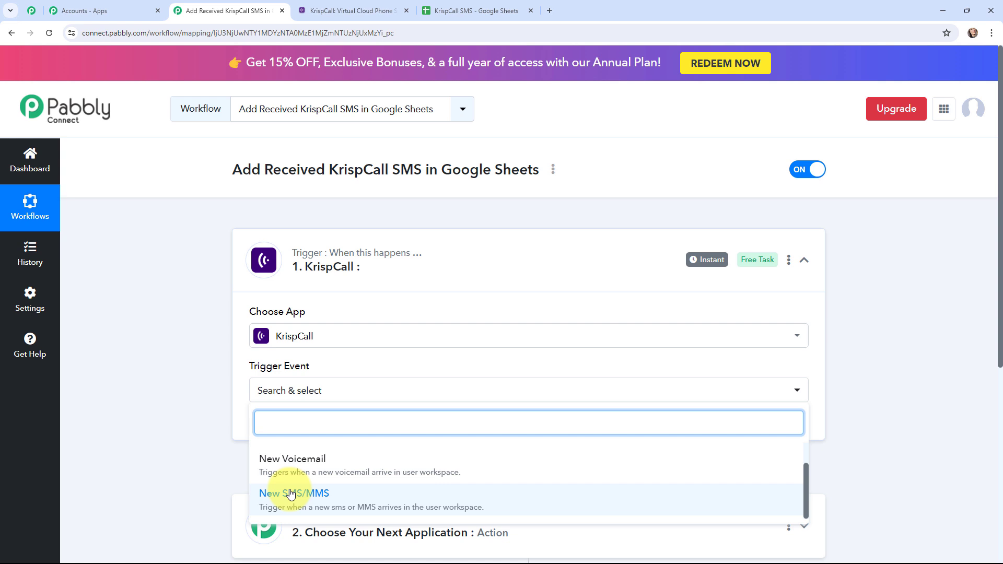
click(291, 493)
click(235, 264)
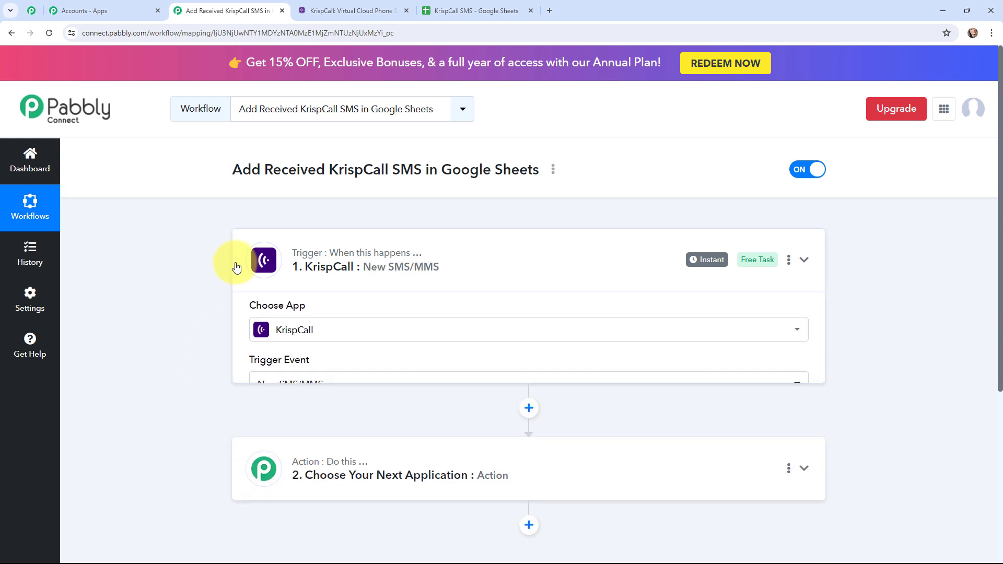
Set the workflow's action to Google Sheets with the Add New Row event
click(246, 369)
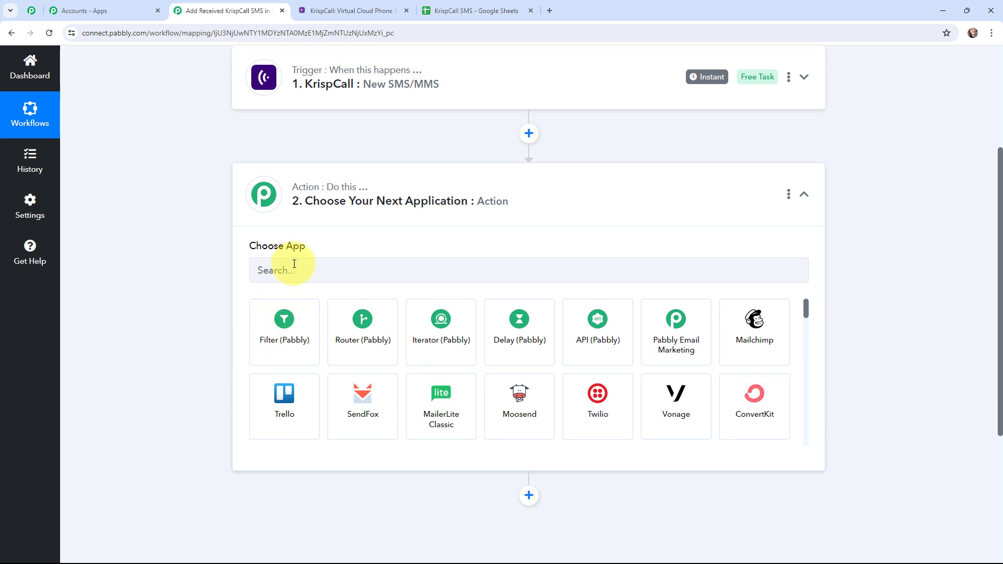
click(294, 263)
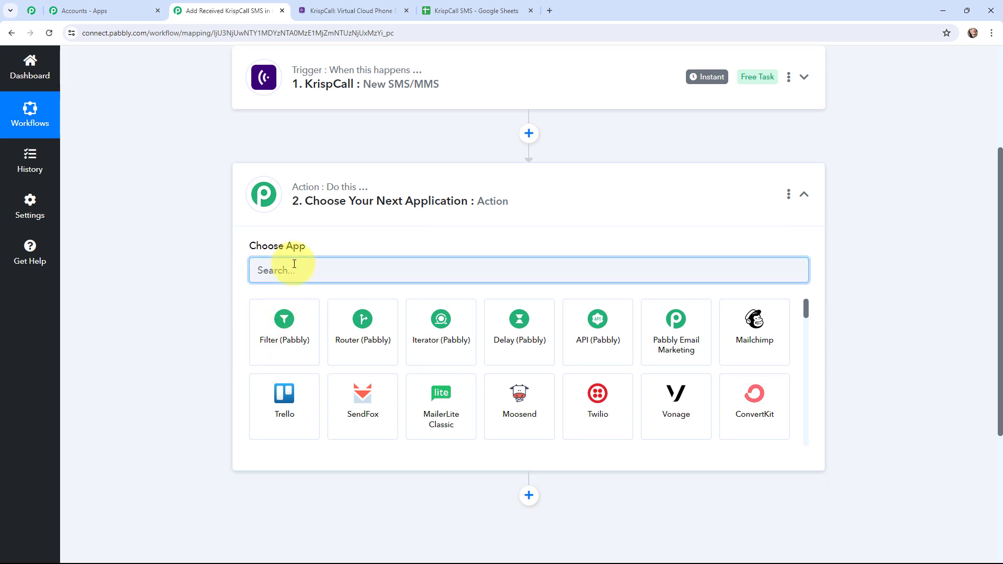
text(goog)
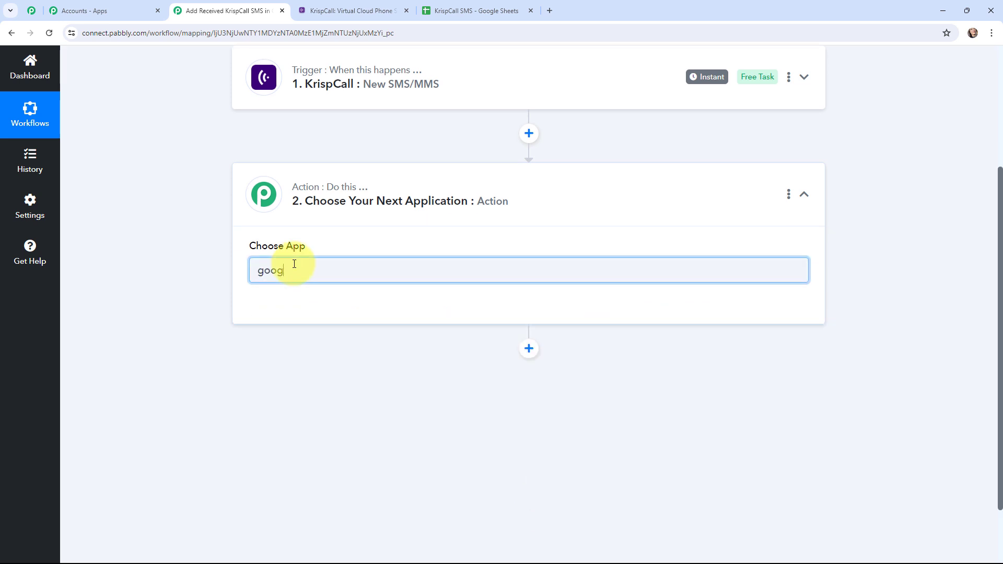
text(le sheets)
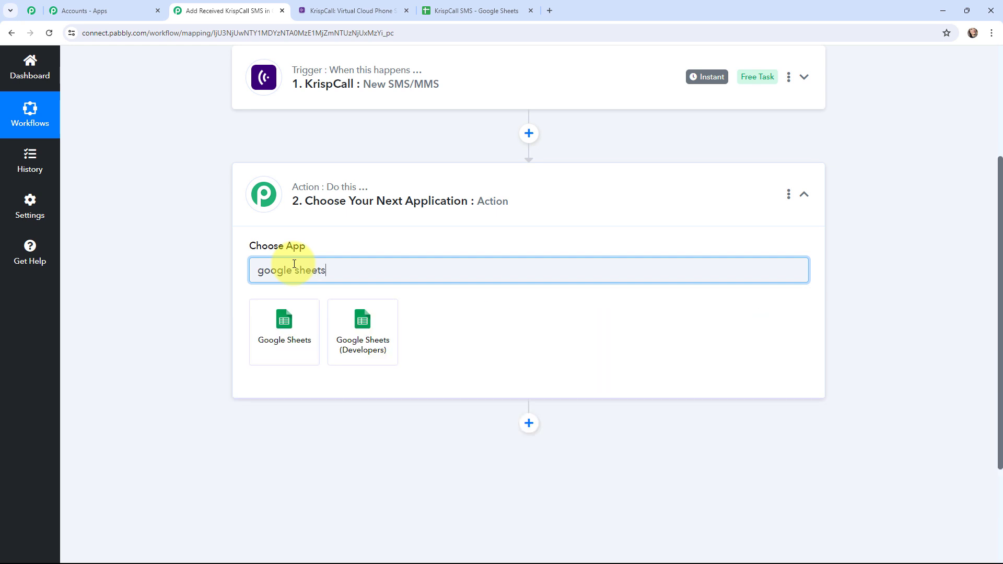
click(286, 322)
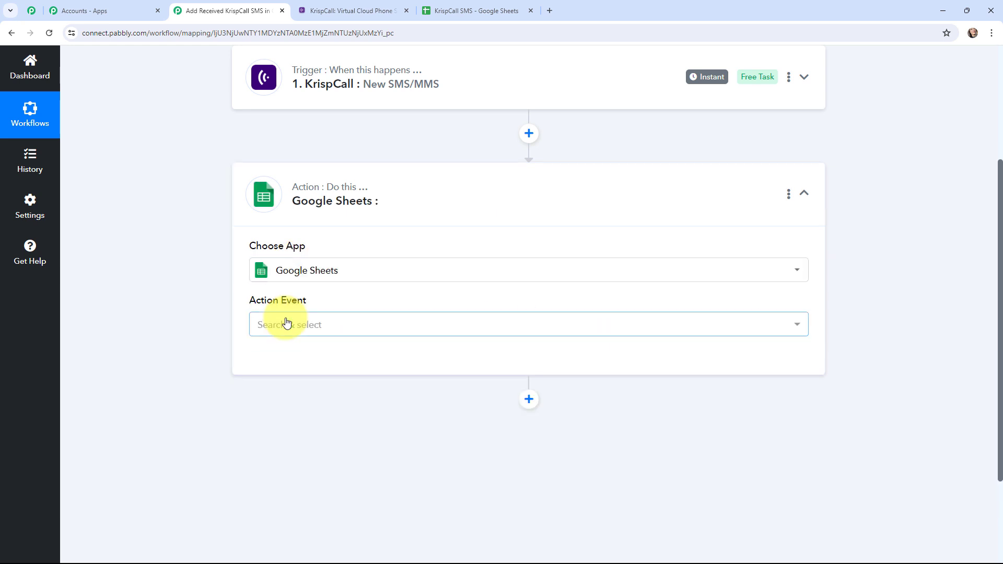
click(286, 324)
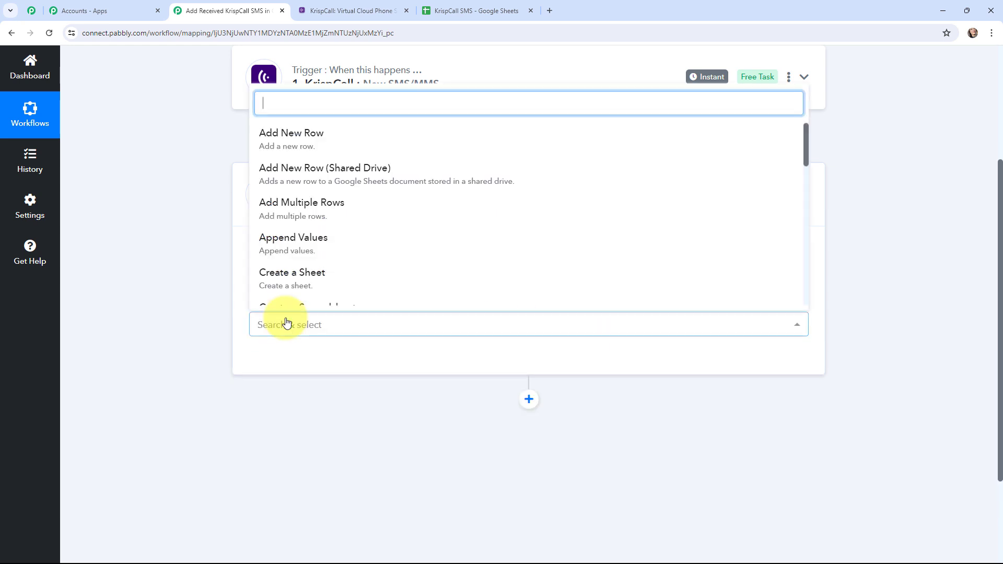
click(287, 140)
scroll(156, 261, up, 4)
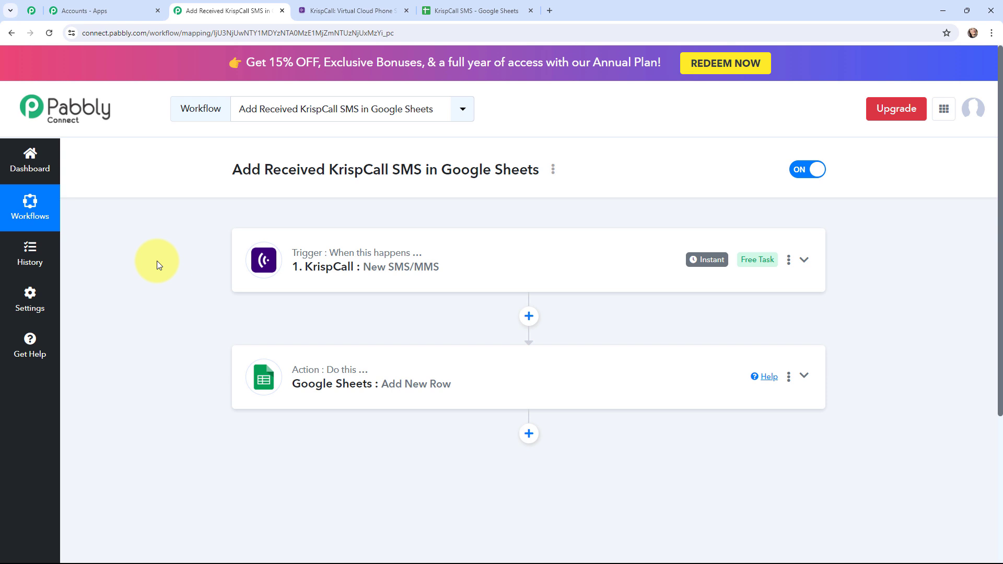
Start adding a new KrispCall account connection for the New SMS/MMS trigger
click(241, 260)
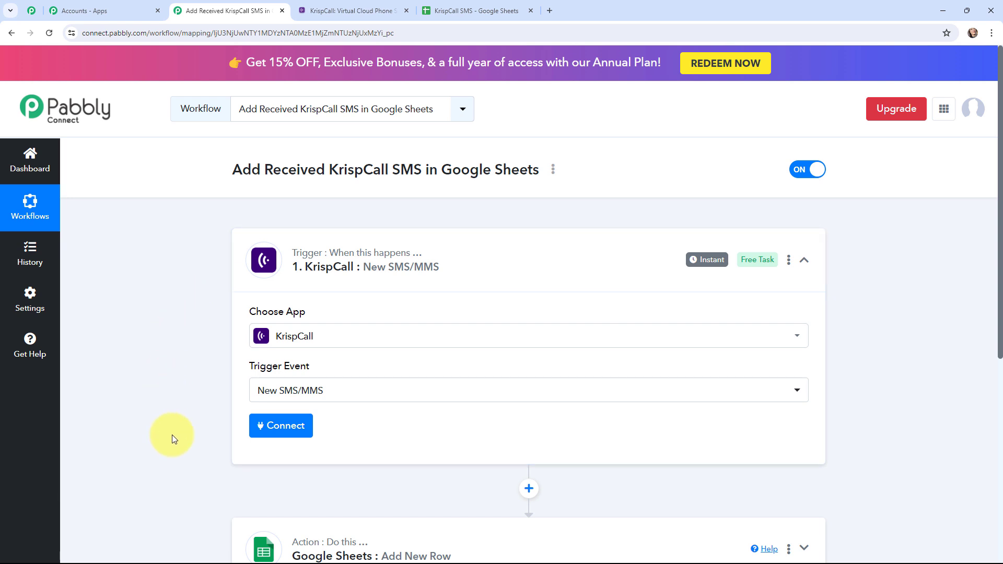
click(290, 426)
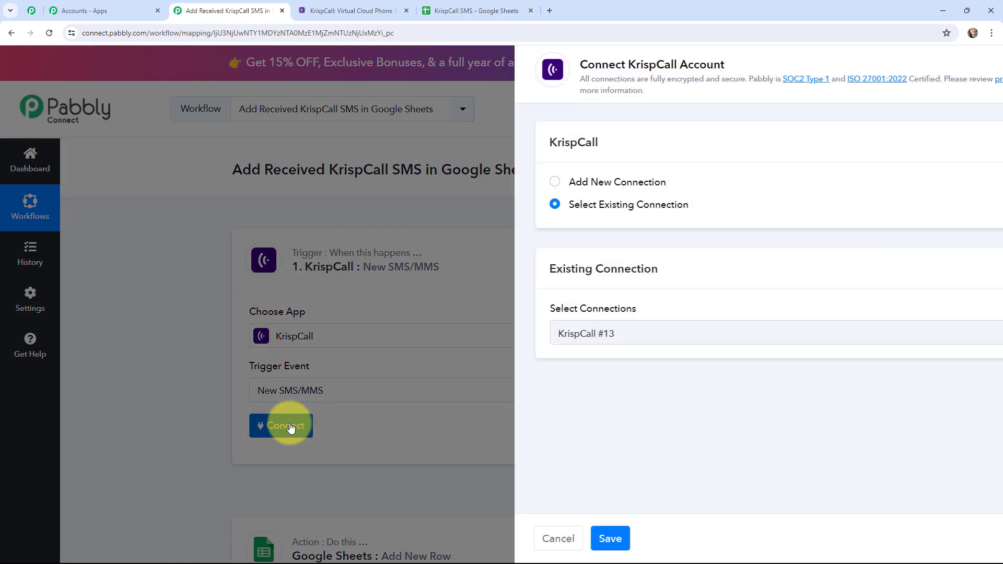
click(464, 184)
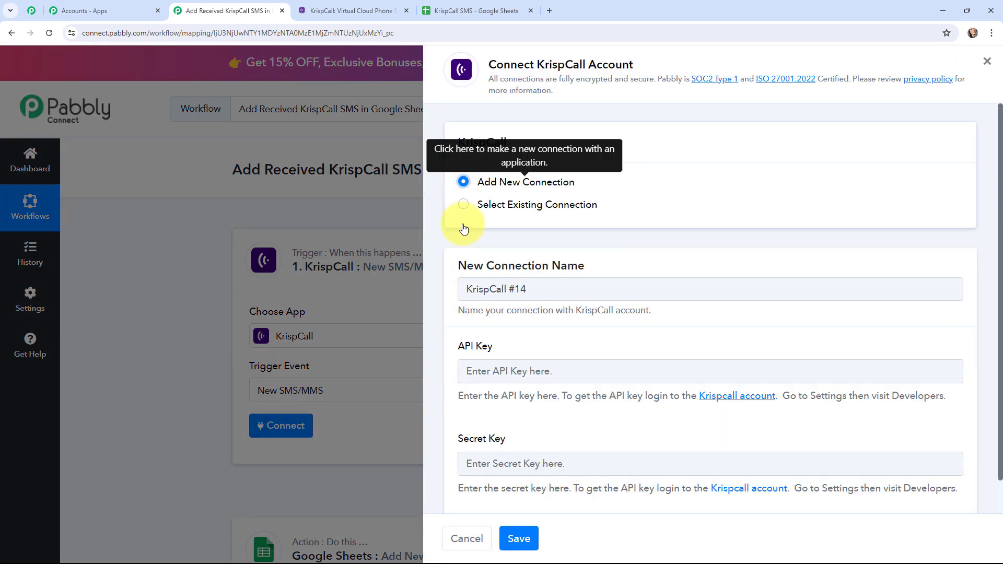
scroll(448, 345, down, 1)
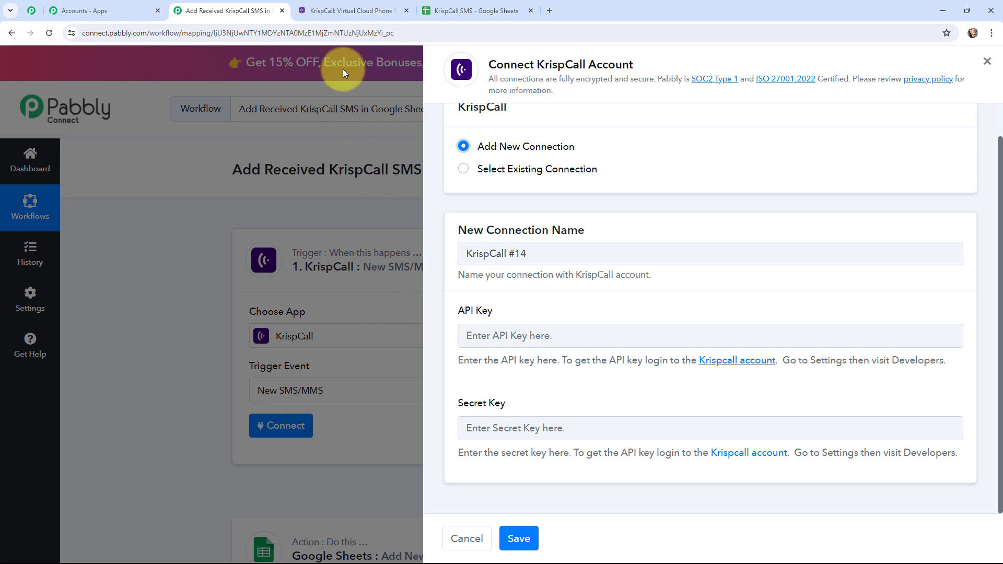
Switch to KrispCall and open its developer settings to copy the API key and secret key
click(347, 7)
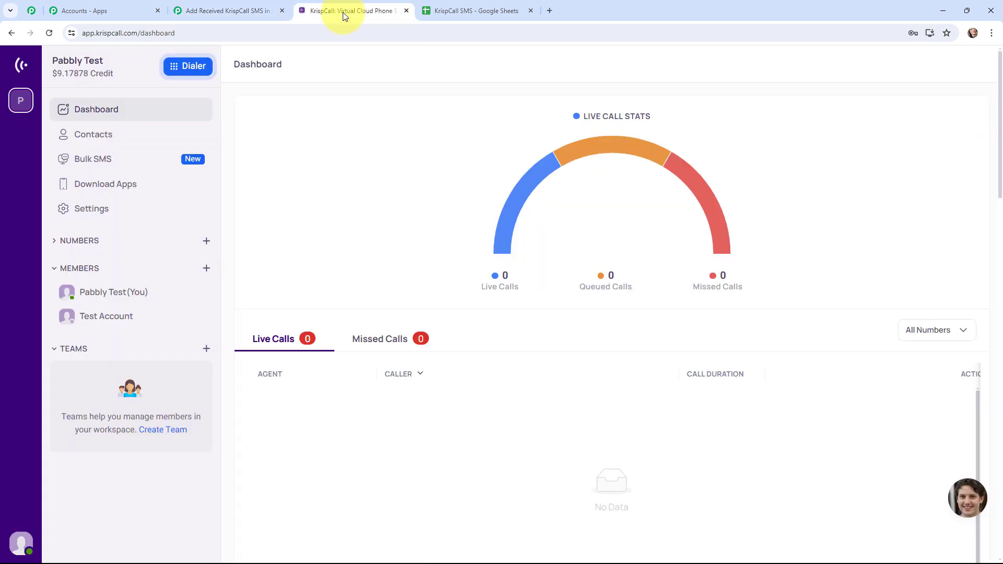
click(117, 215)
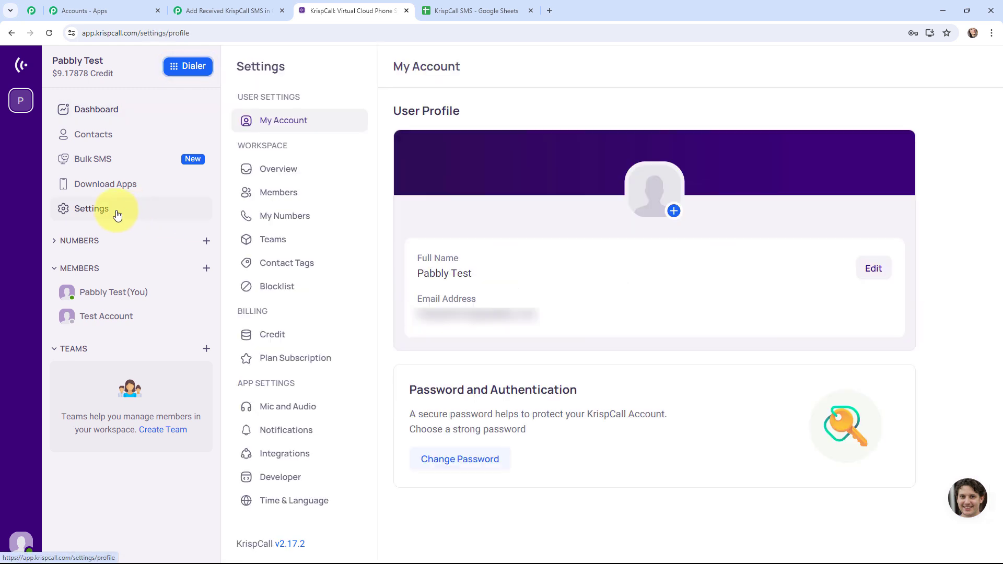
click(287, 476)
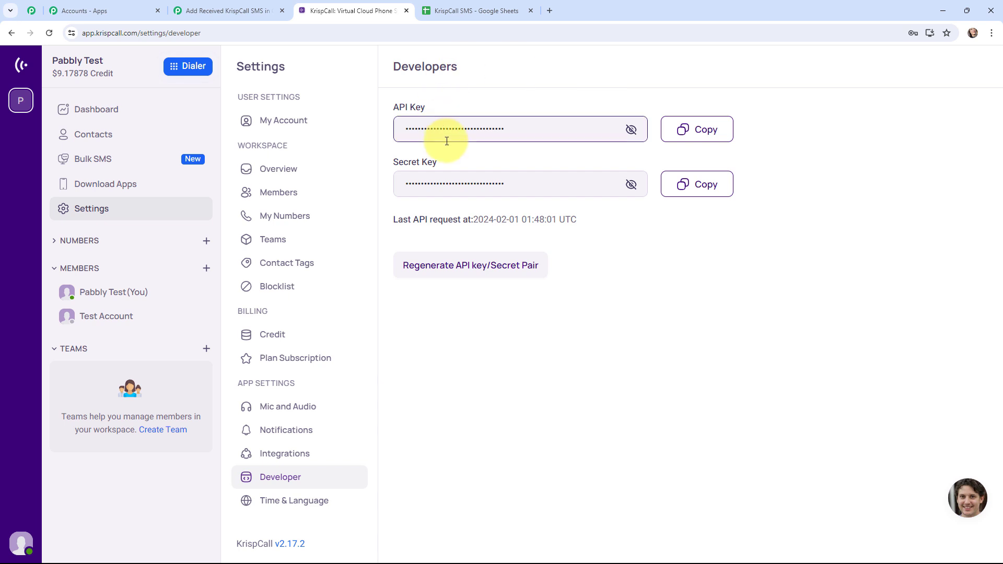
click(448, 192)
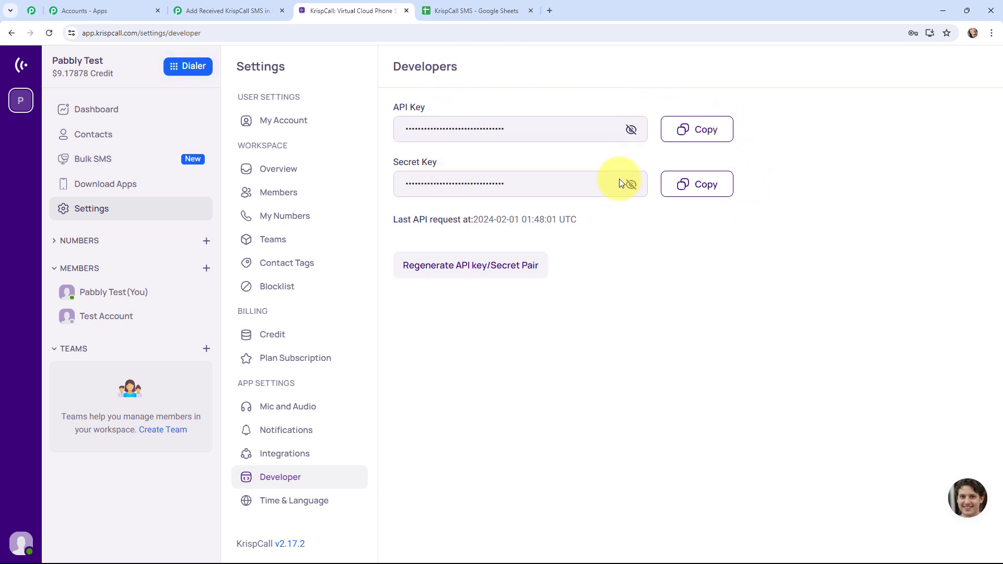
Save the new KrispCall connection in Pabbly Connect with the API key and secret key, and send a test request for the trigger
click(225, 11)
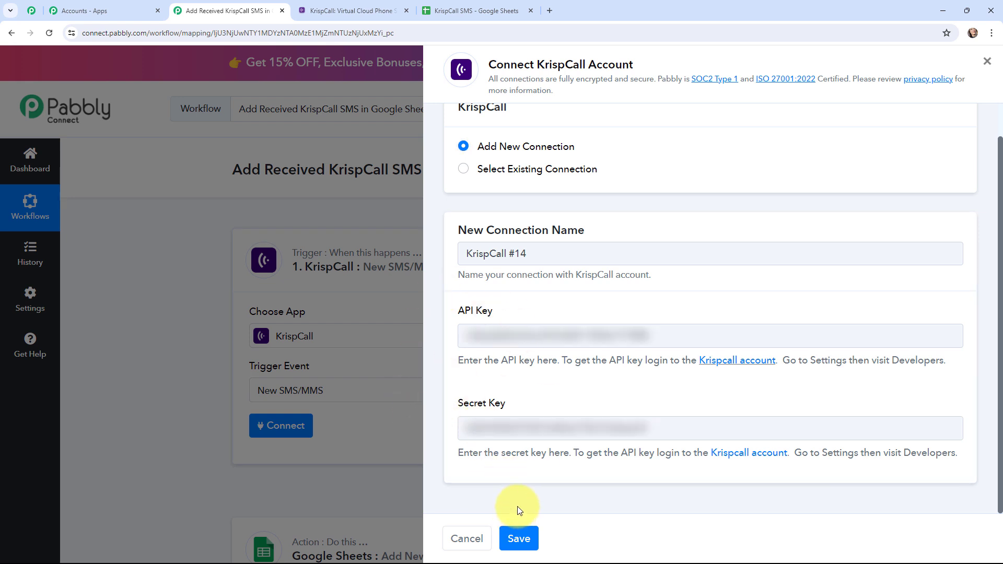
click(517, 536)
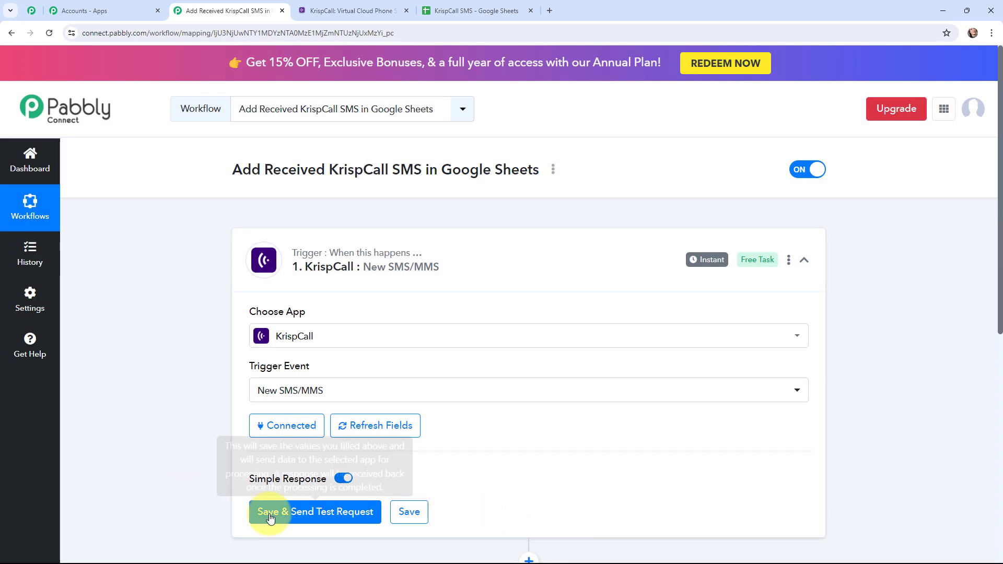
click(288, 514)
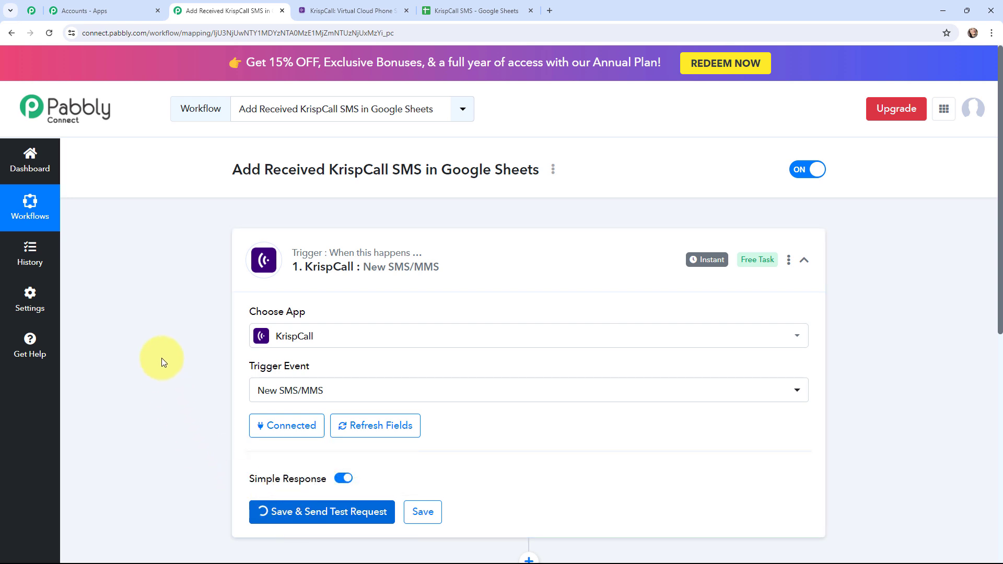
scroll(161, 358, down, 2)
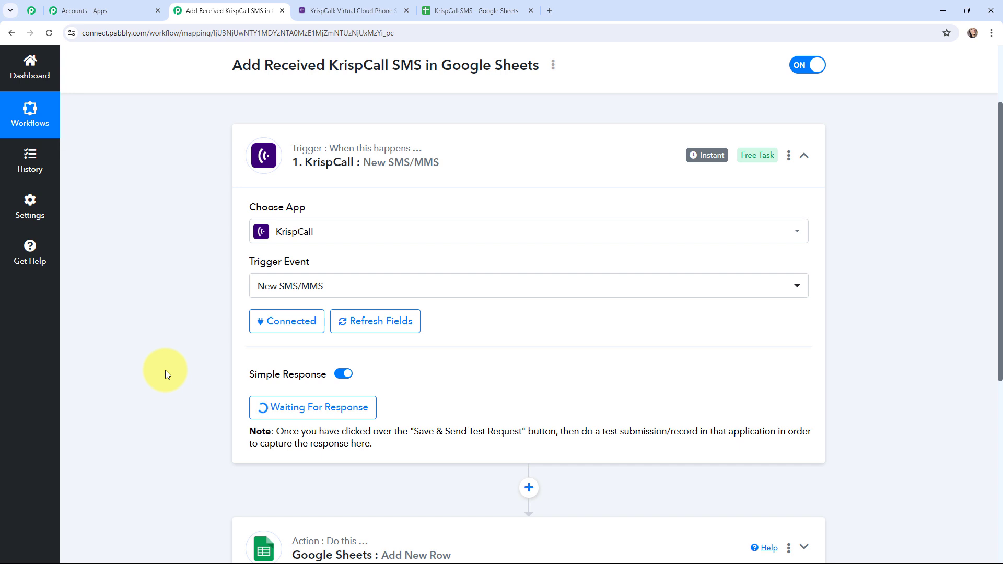
Switch to KrispCall to view the received test SMS, and return to the trigger's captured response in Pabbly Connect
key(alt+Tab)
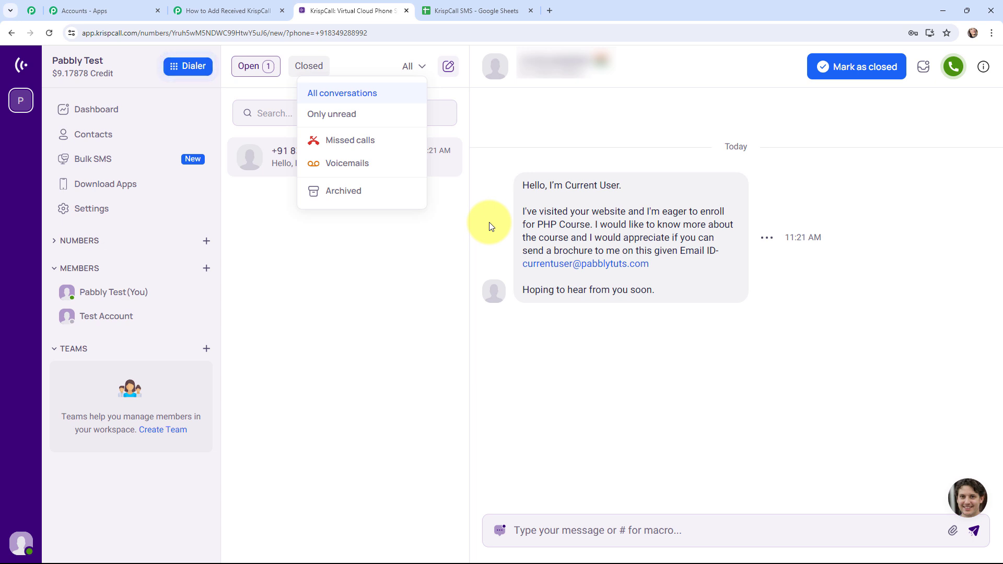
click(194, 9)
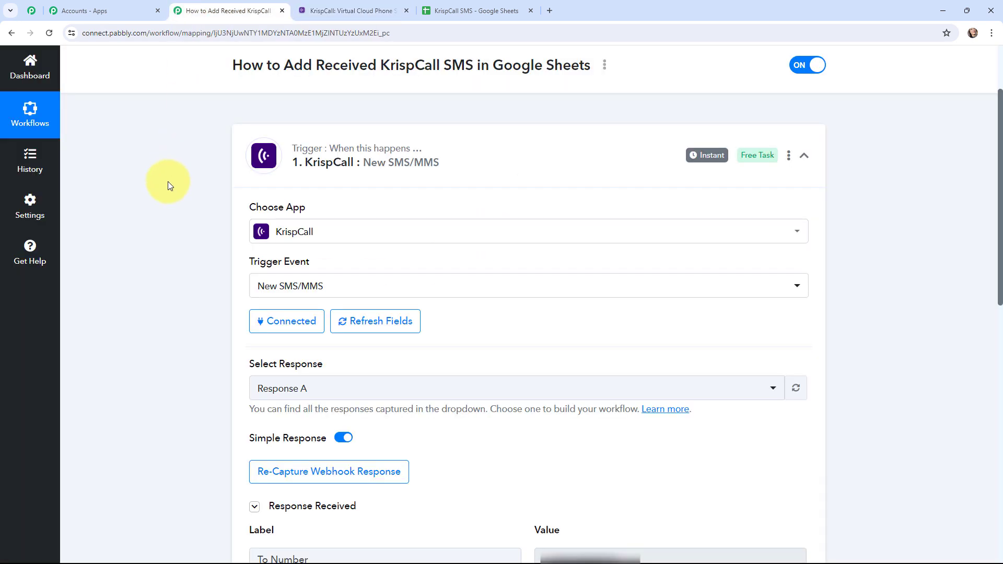
scroll(167, 186, down, 5)
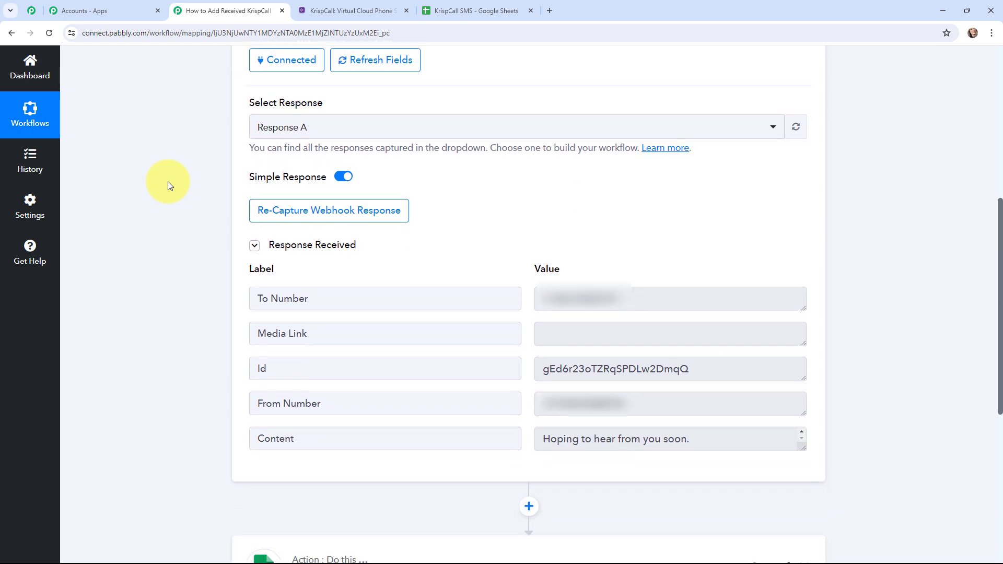
Check the To Number, Id and From Number values in the captured KrispCall response
drag(538, 296, 655, 300)
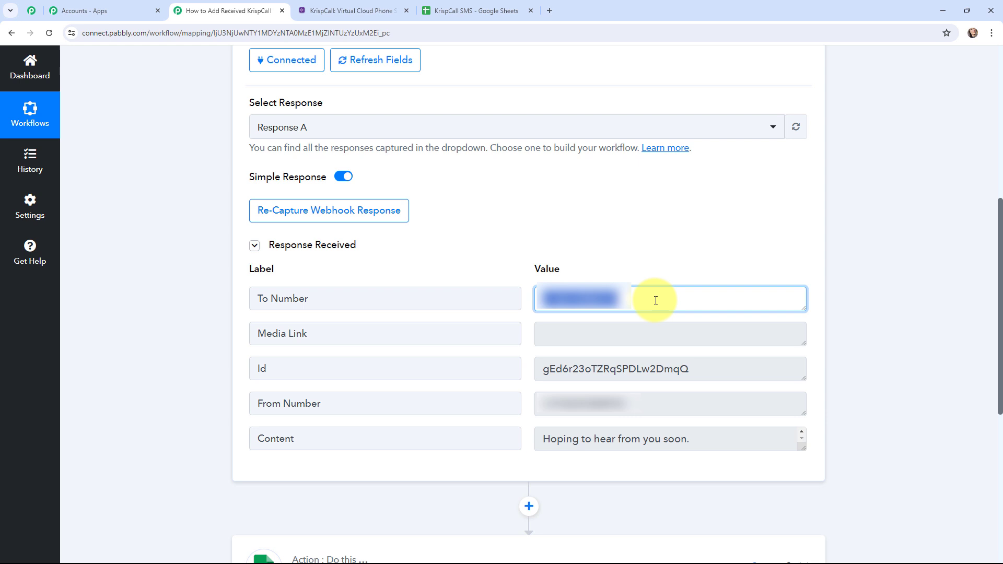
click(654, 259)
drag(544, 368, 776, 365)
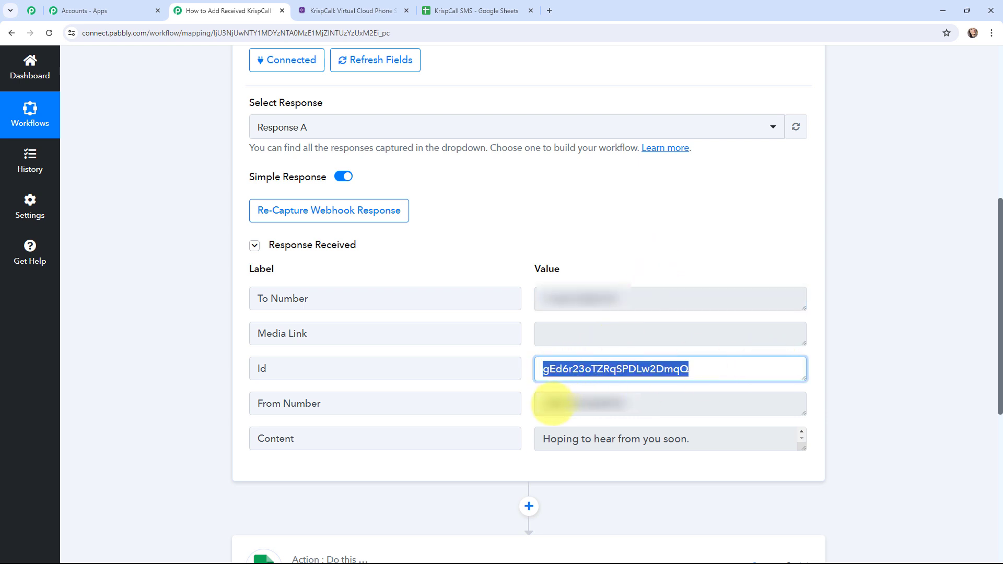
click(541, 413)
drag(541, 413, 687, 397)
click(897, 334)
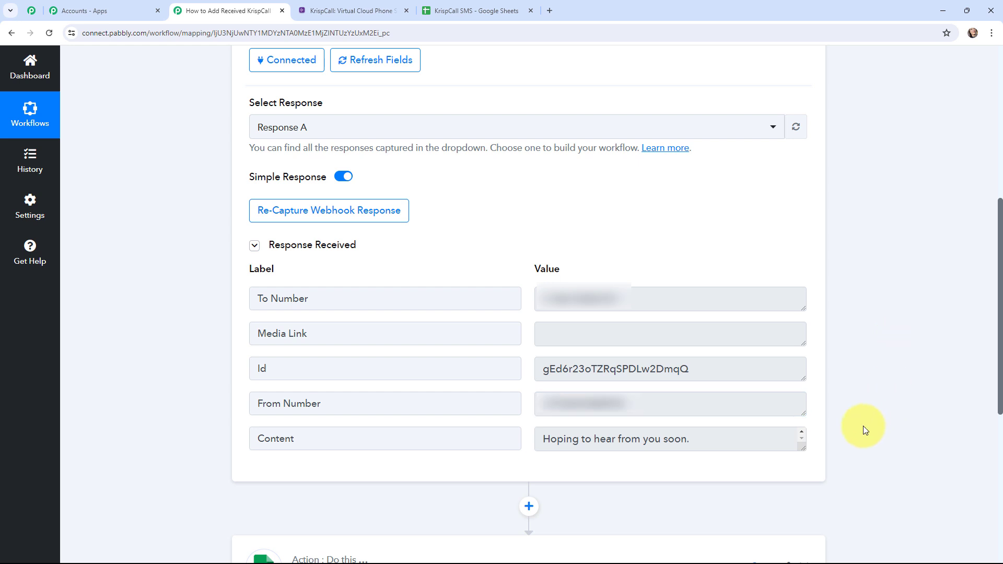
Enlarge the Content value box in the captured response to read the full SMS text
drag(804, 447, 808, 551)
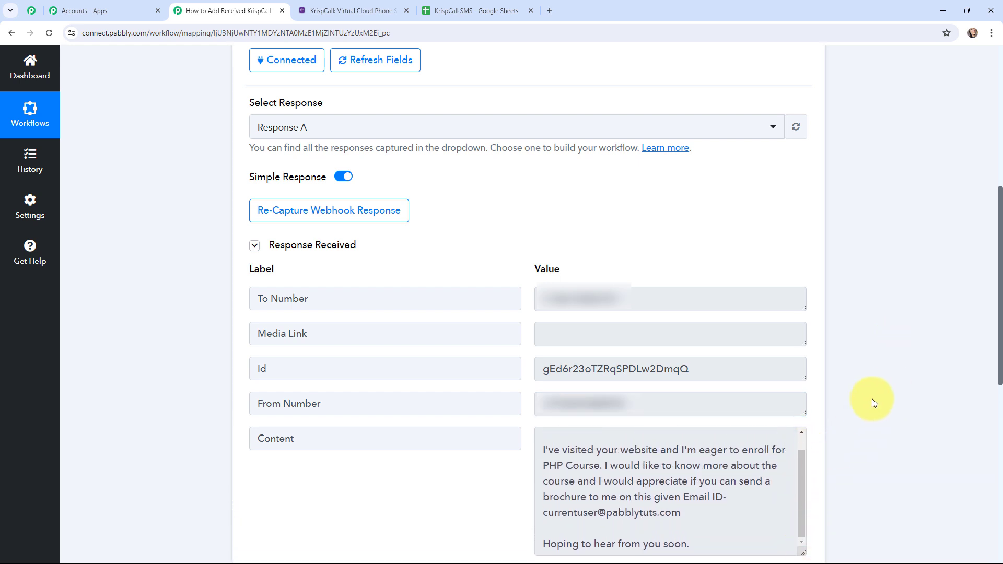
scroll(872, 397, down, 1)
drag(801, 503, 803, 524)
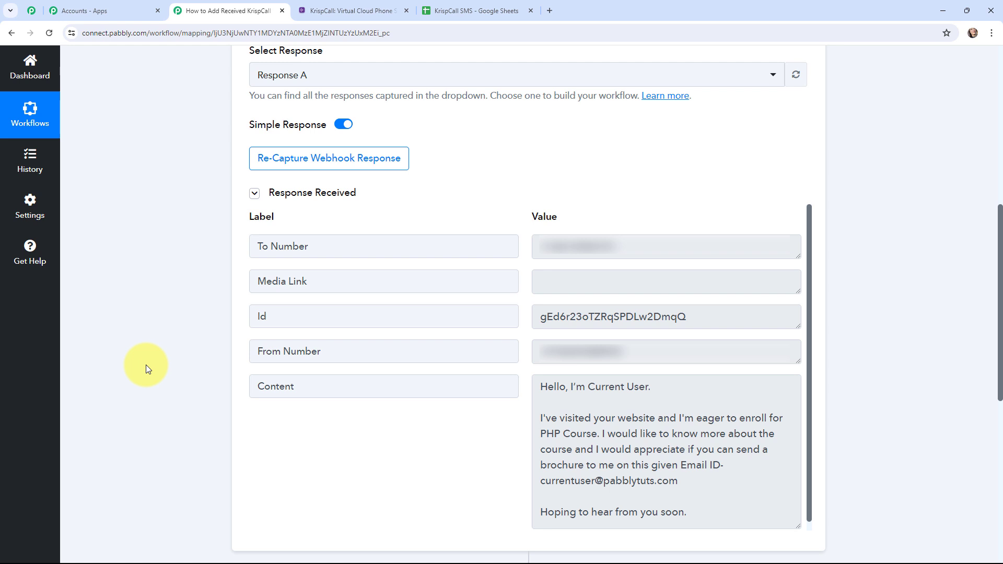
Collapse the KrispCall trigger and connect the Google Sheets action through the existing connection Google Sheets #106
scroll(146, 365, up, 8)
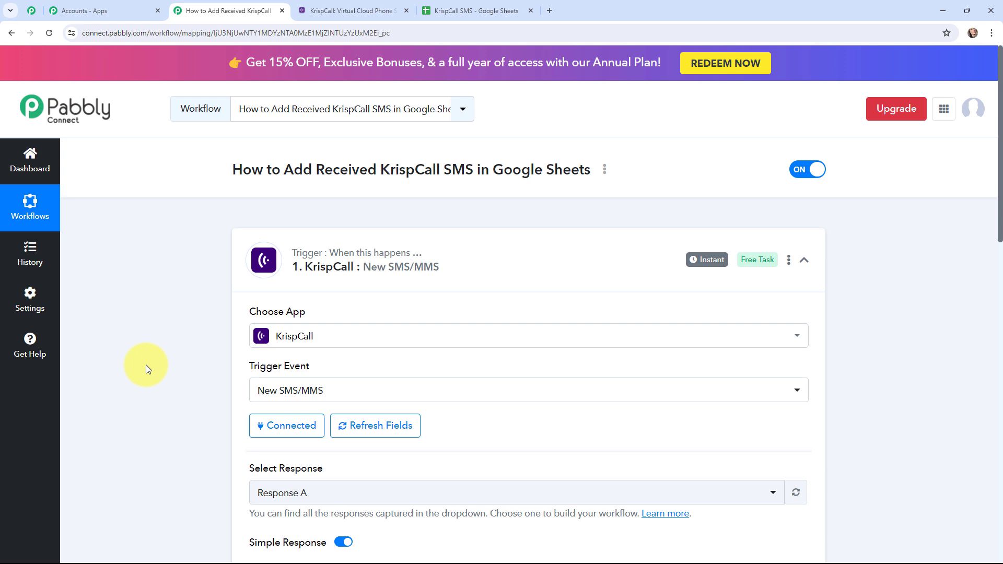
click(247, 261)
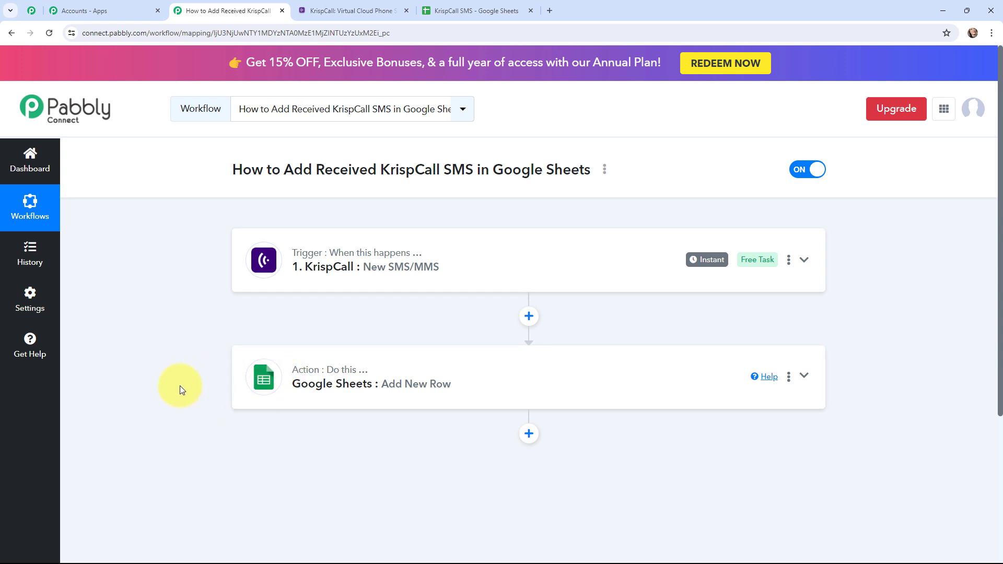
click(256, 373)
scroll(149, 355, down, 3)
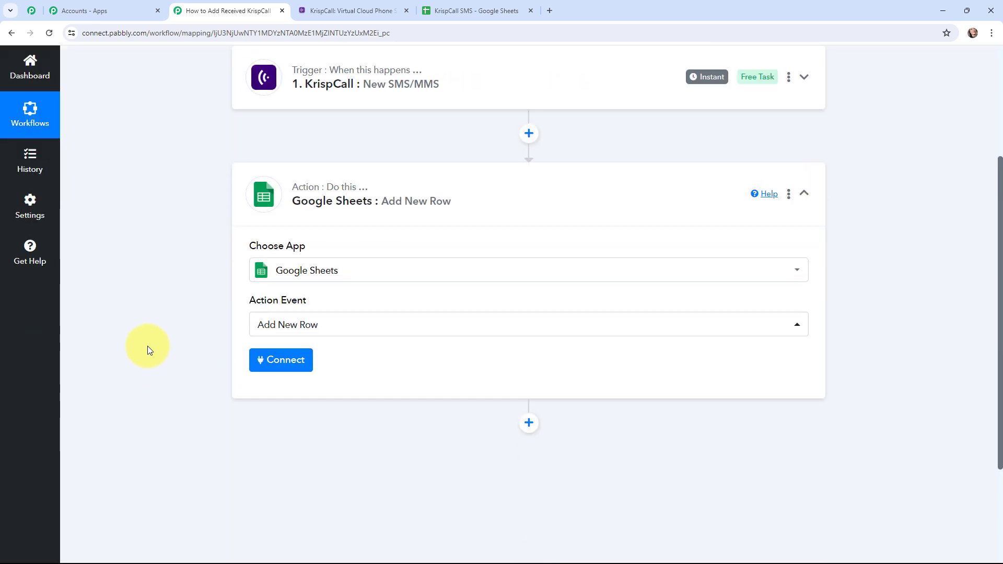
click(271, 359)
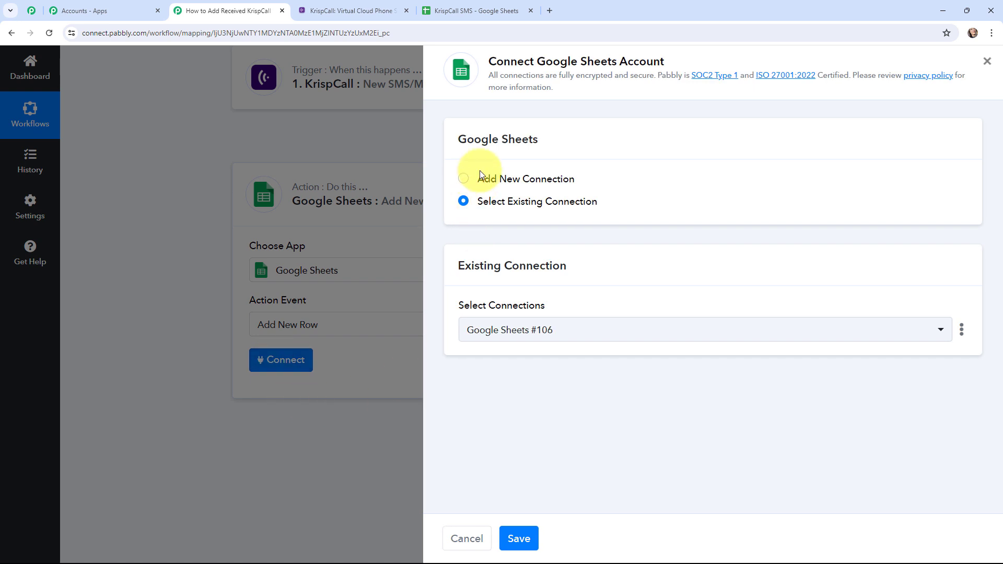
click(462, 179)
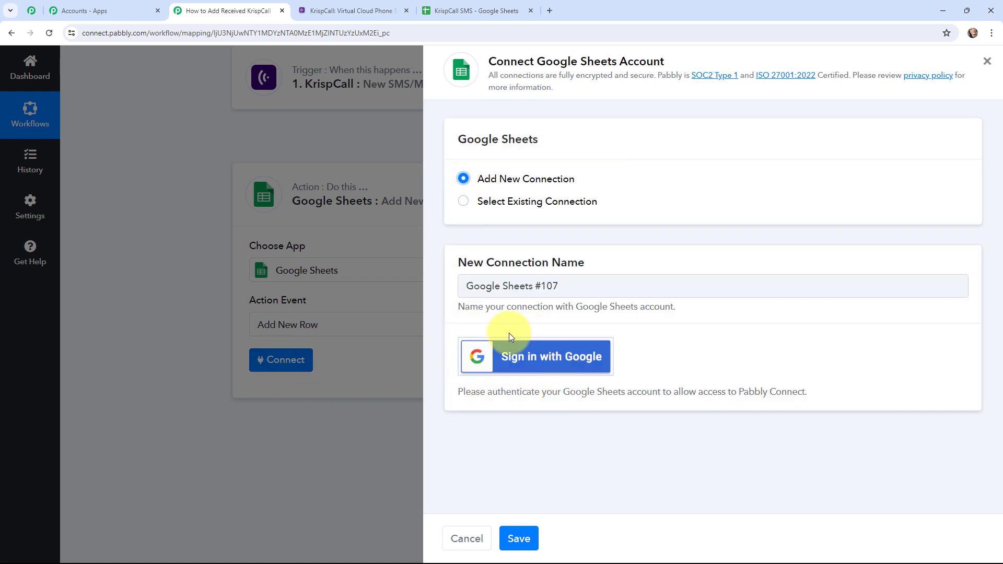
click(463, 203)
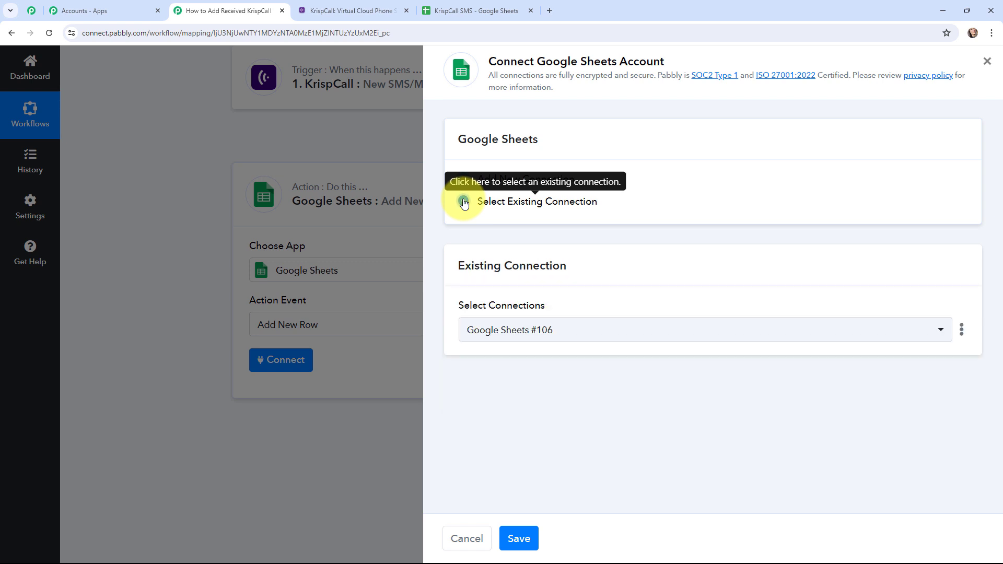
click(514, 539)
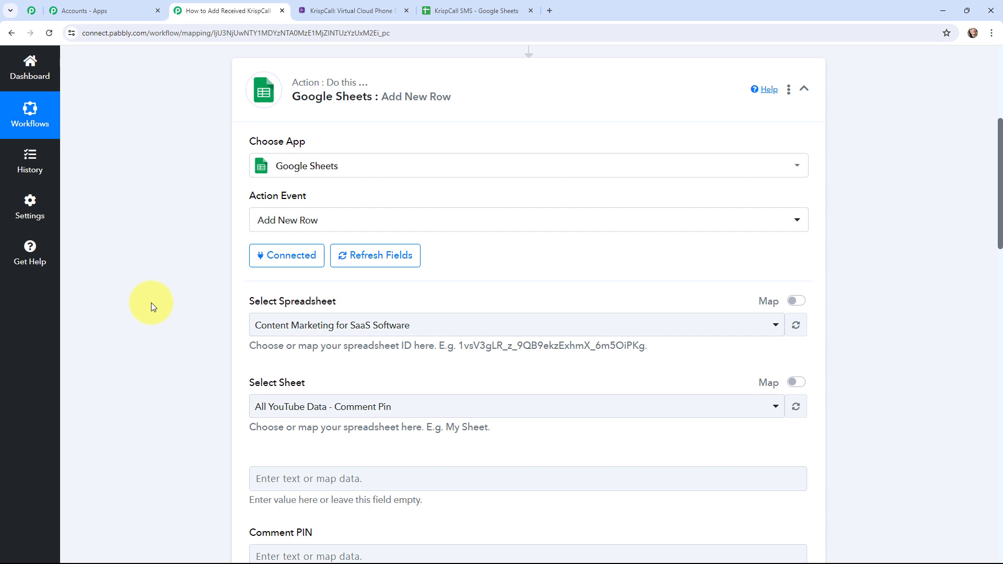
Check the column headers in the KrispCall SMS spreadsheet and select that spreadsheet for the Add New Row action
click(457, 9)
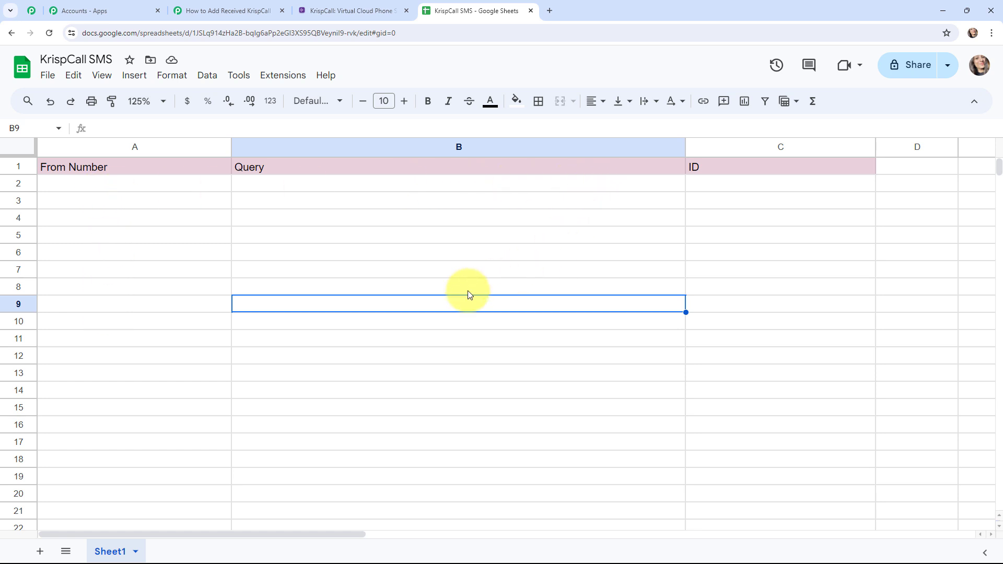
click(218, 5)
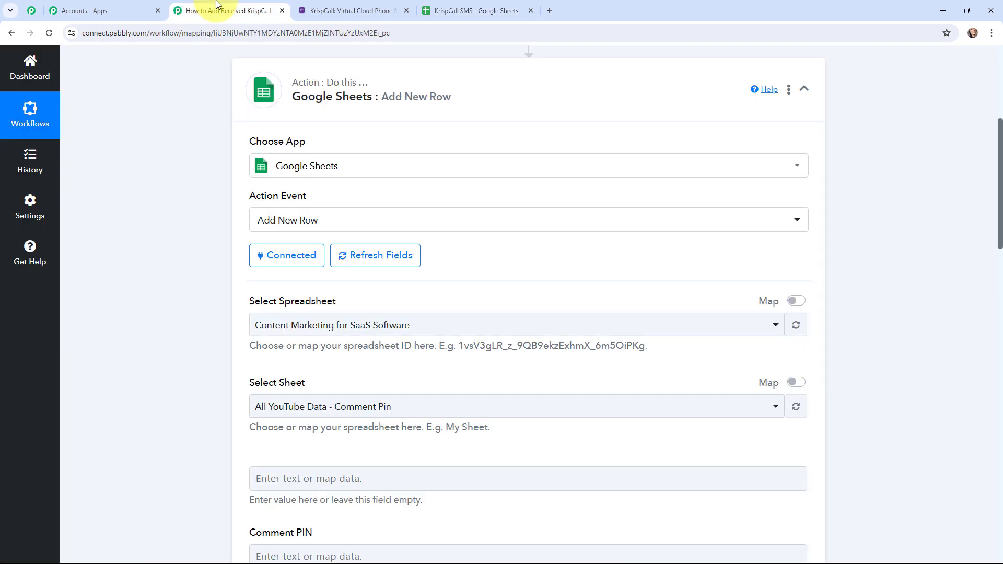
click(294, 330)
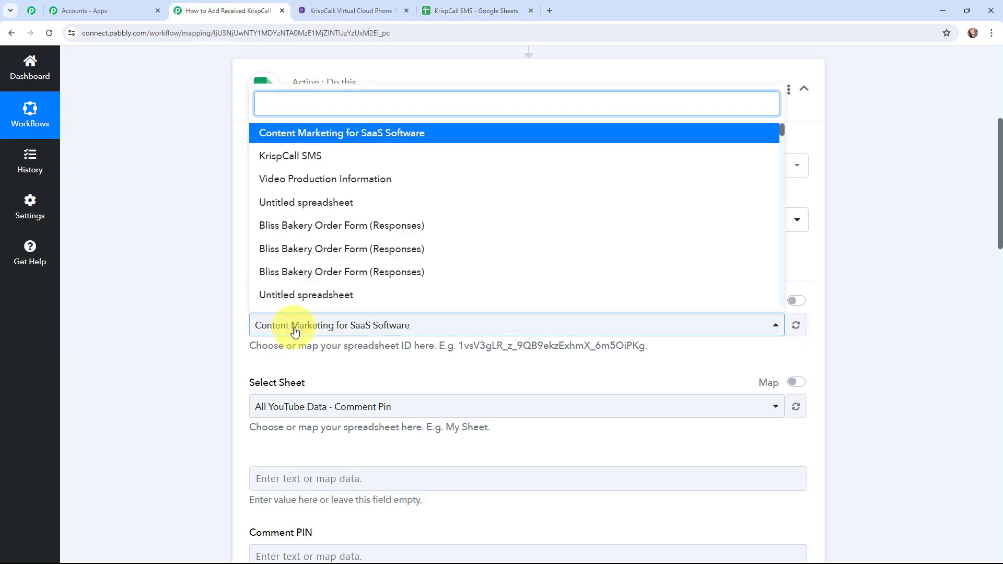
click(301, 157)
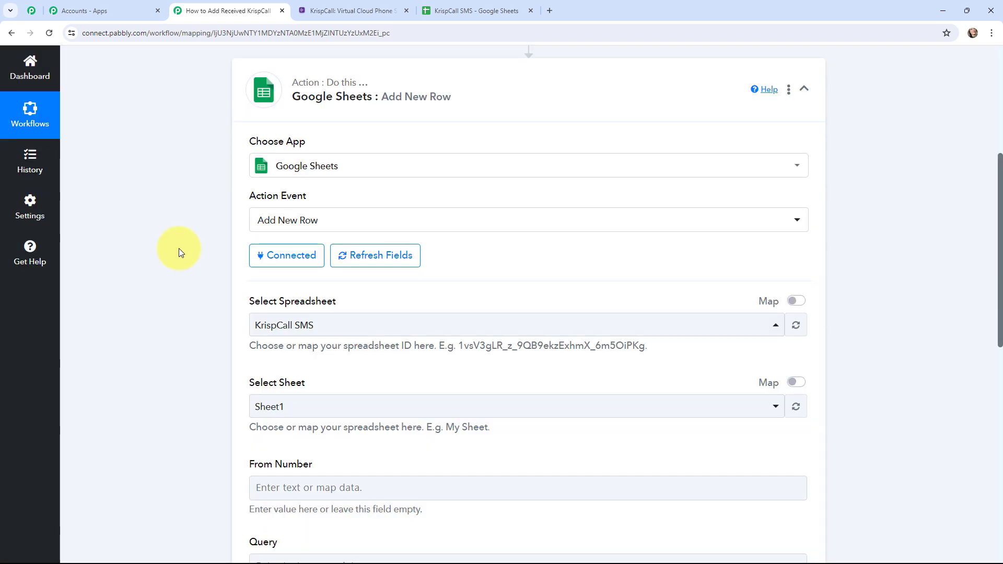
Map the action's From Number field to the From Number value of the KrispCall trigger
scroll(178, 248, down, 1)
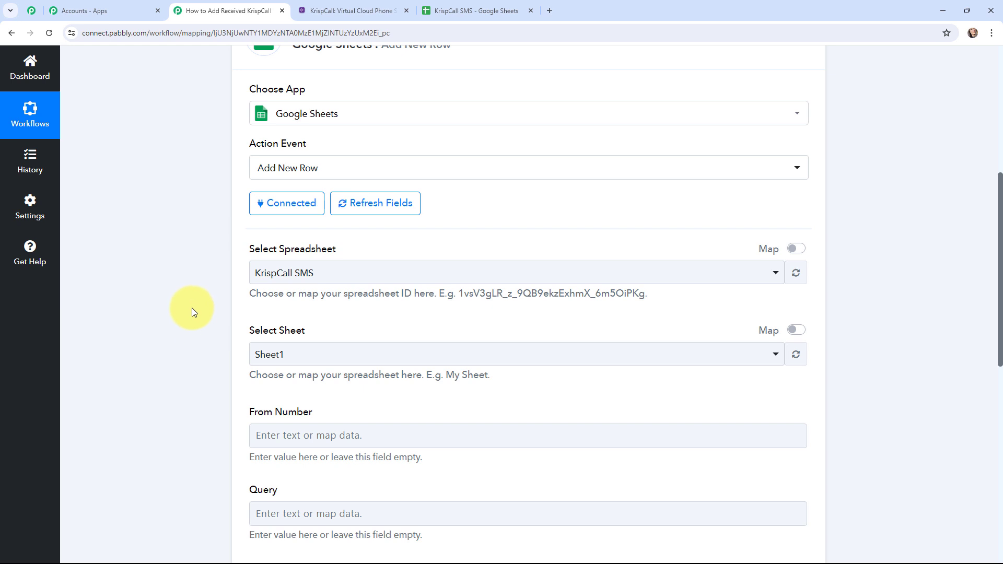
scroll(193, 308, down, 3)
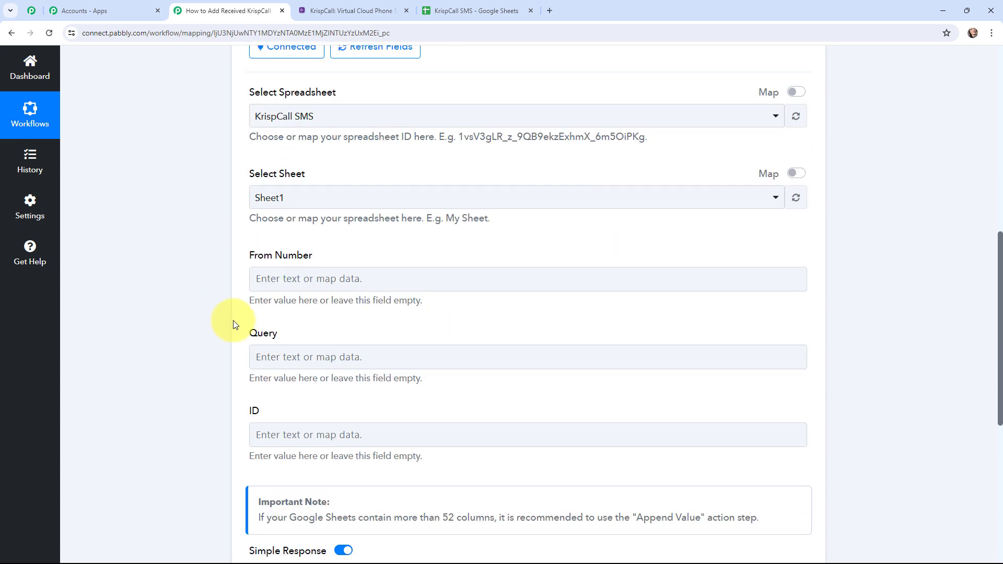
click(276, 281)
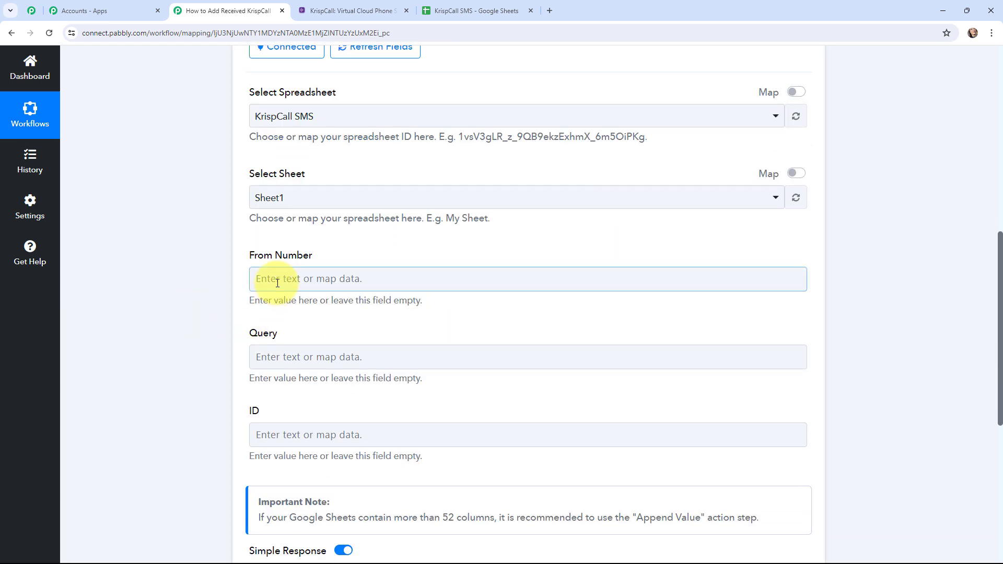
click(277, 283)
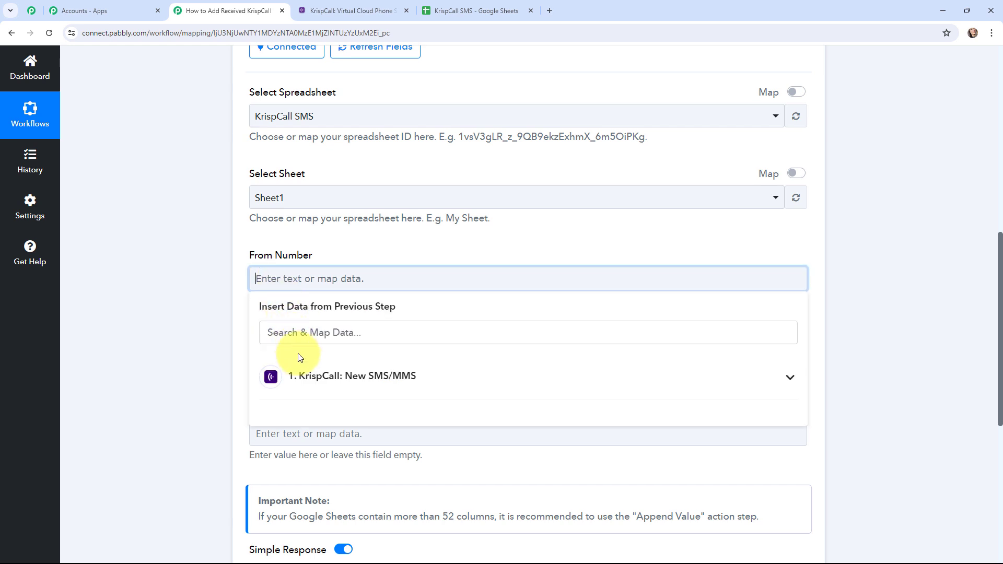
click(340, 374)
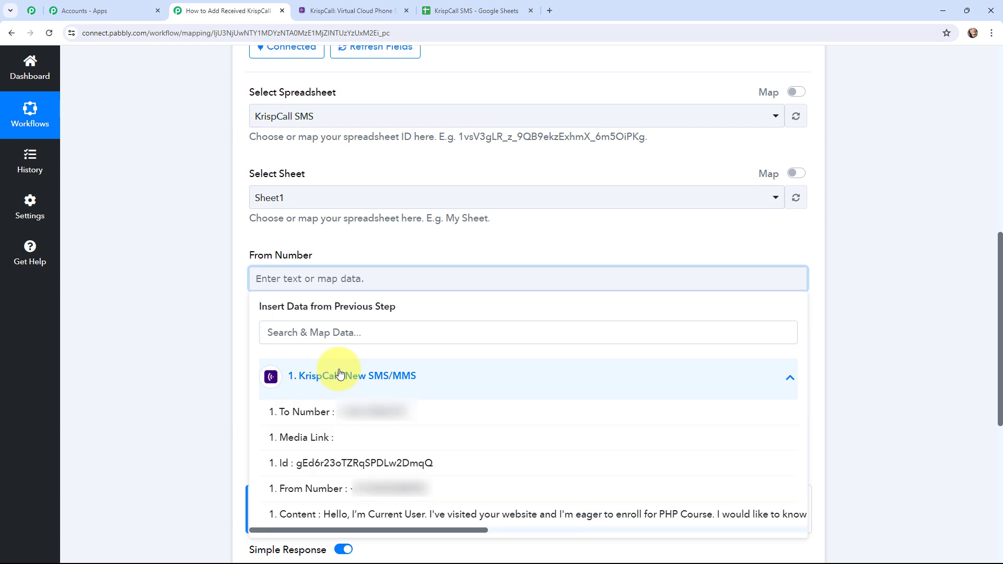
click(376, 489)
click(198, 344)
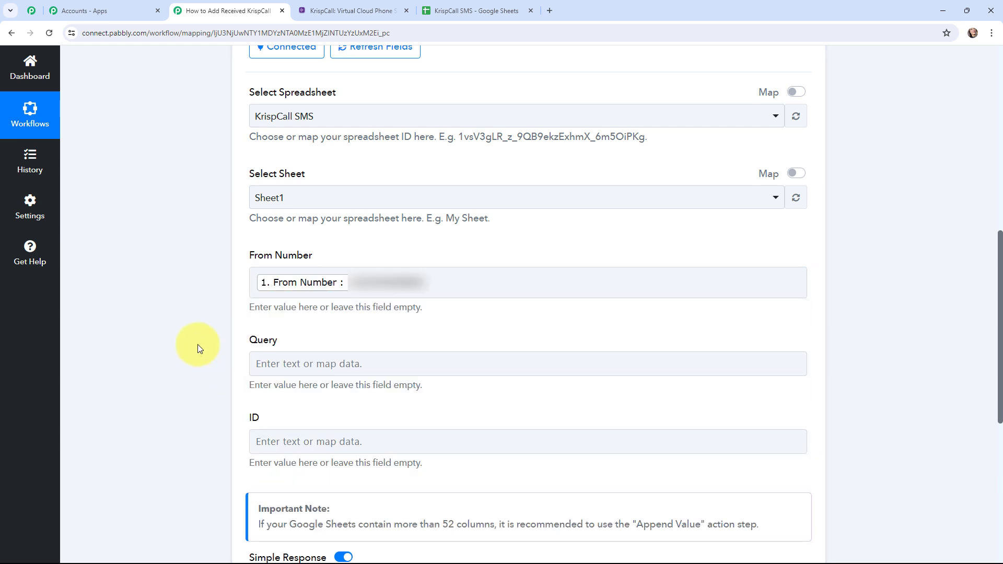
Map the action's Query field to the Content value of the KrispCall trigger
scroll(197, 344, down, 2)
click(298, 260)
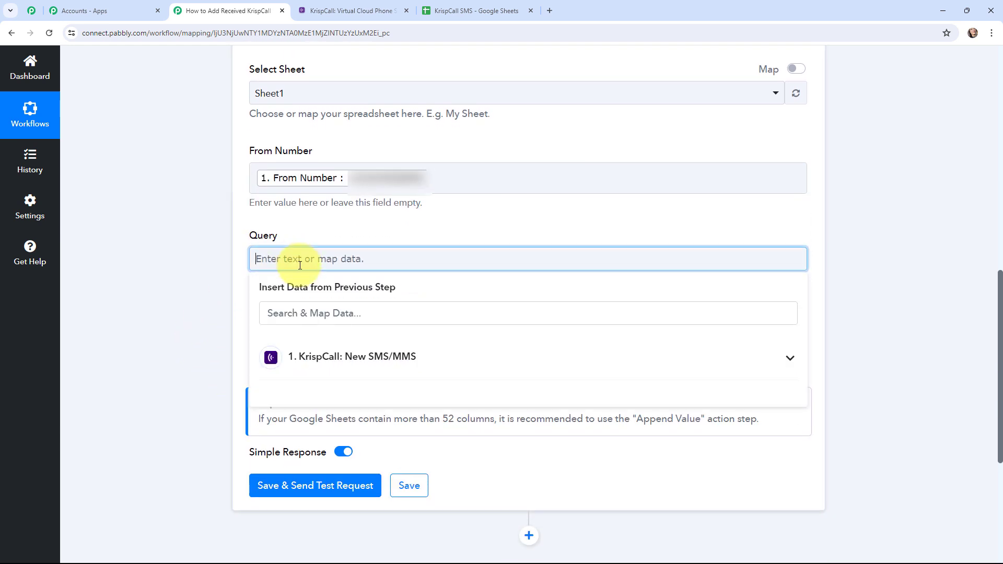
click(309, 359)
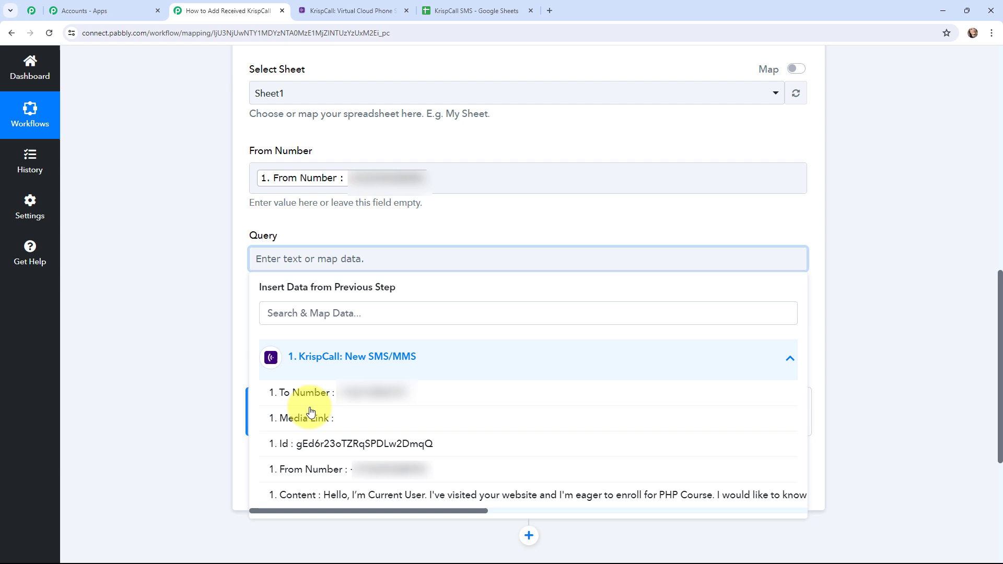
click(291, 496)
click(199, 374)
Search the trigger data for "id" and map the action's ID field to the Id value
click(266, 367)
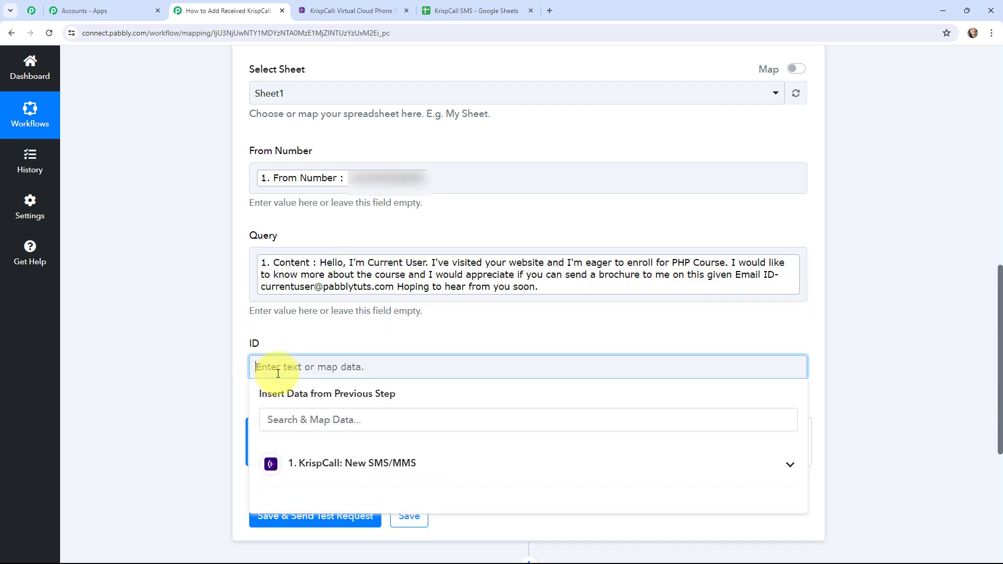
click(292, 420)
text(id)
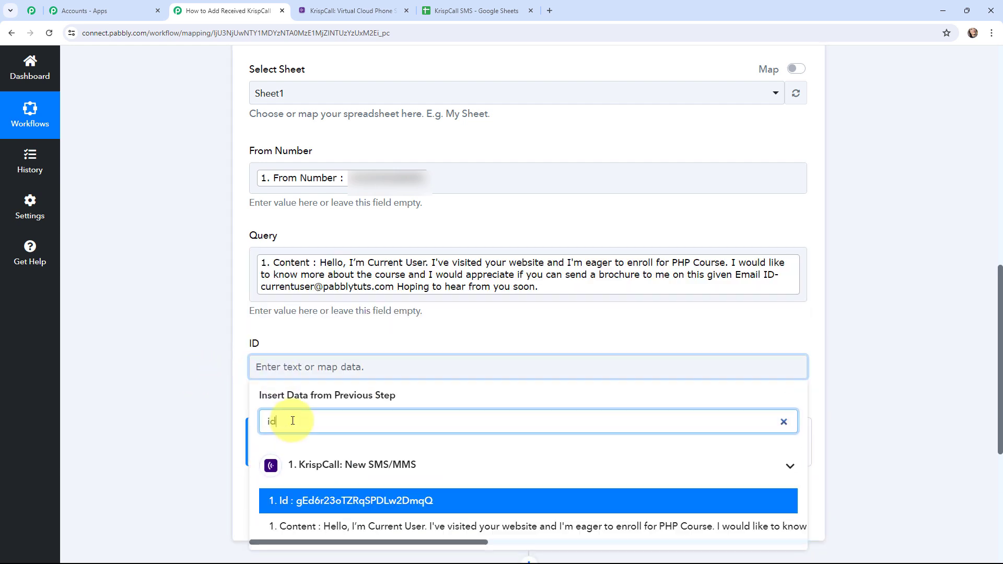
click(353, 500)
click(155, 356)
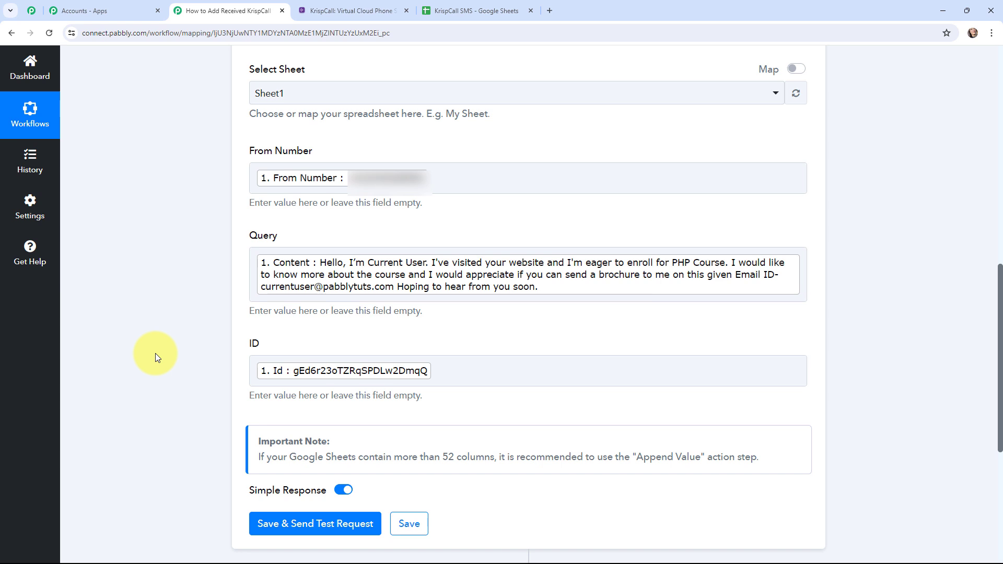
Save the Google Sheets action with a test request, check the KrispCall SMS spreadsheet for the new row, and return to the workflow
click(312, 523)
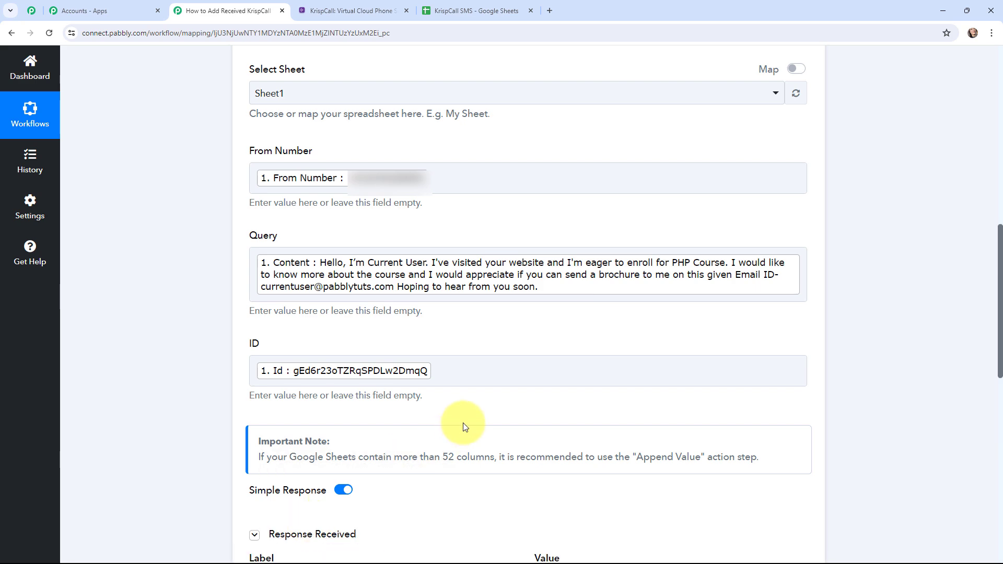
scroll(460, 424, down, 7)
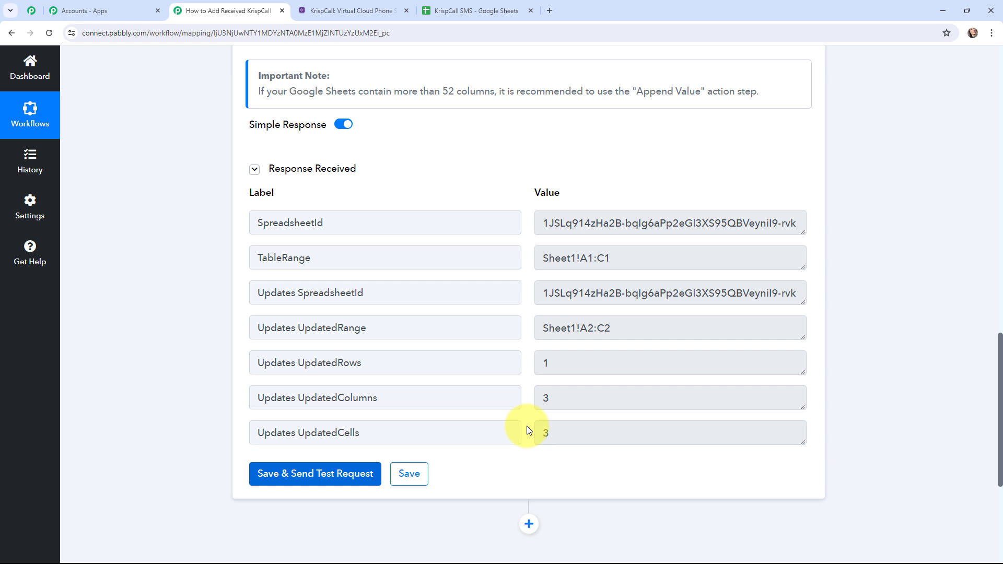
key(ctrl+Tab)
key(ctrl+Tab)
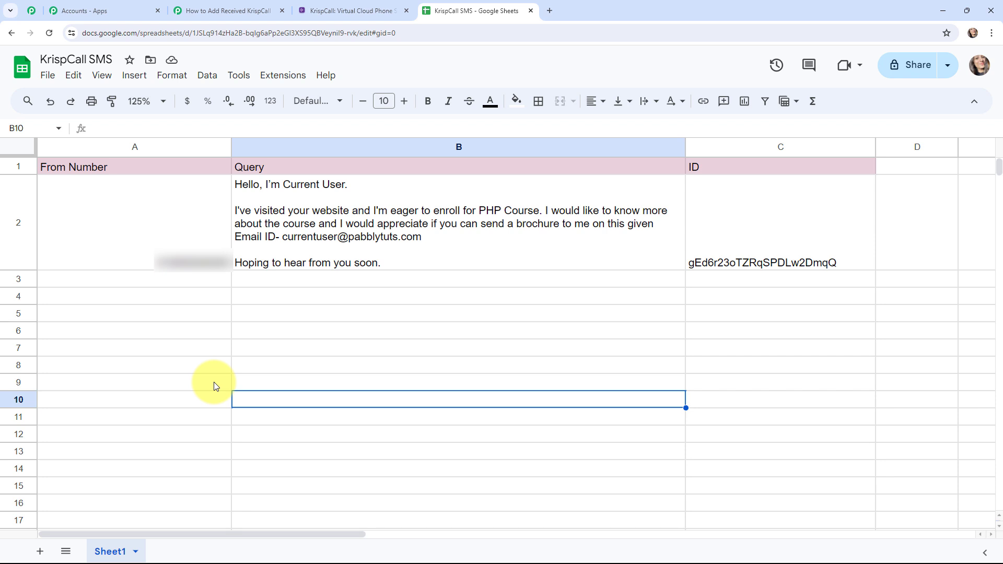
key(ctrl+3)
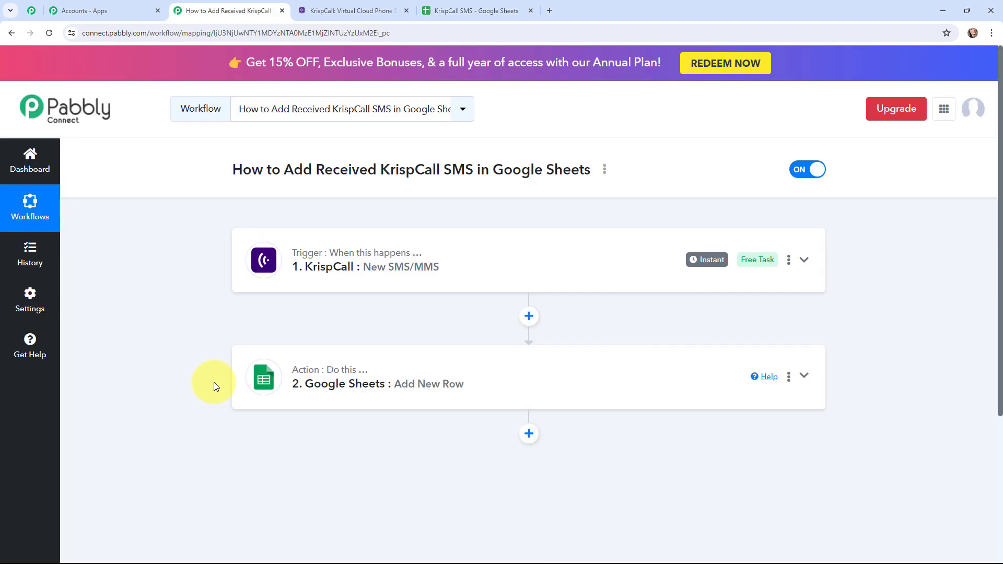